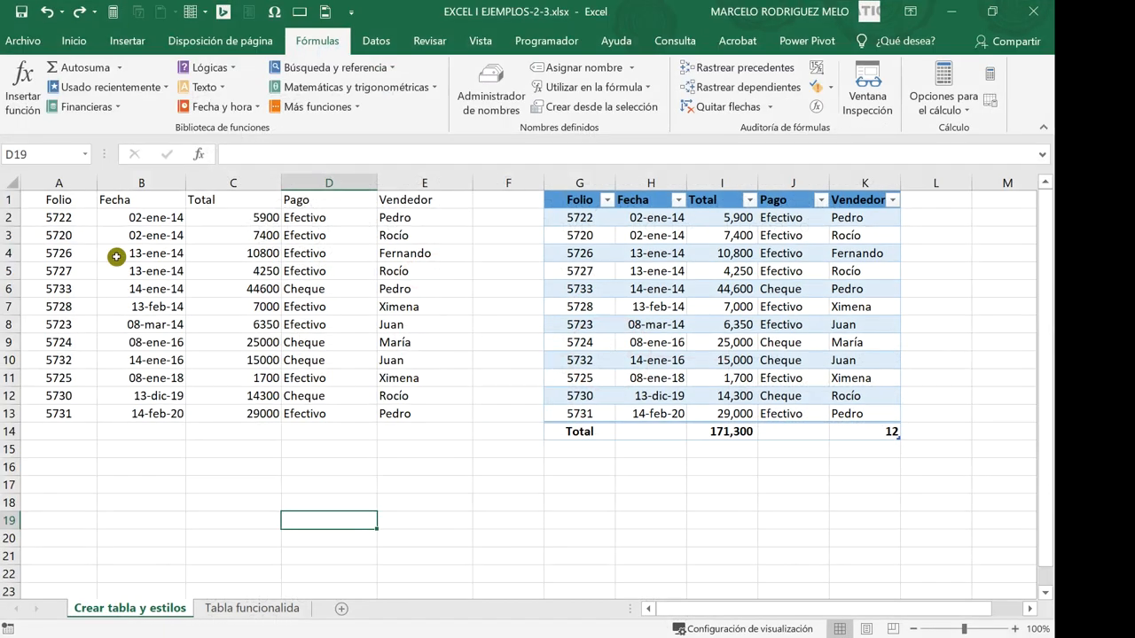
Examine the data range A1:E13 and its column headings Folio, Fecha, Total, Pago and Vendedor.
click(100, 206)
drag(80, 202, 406, 416)
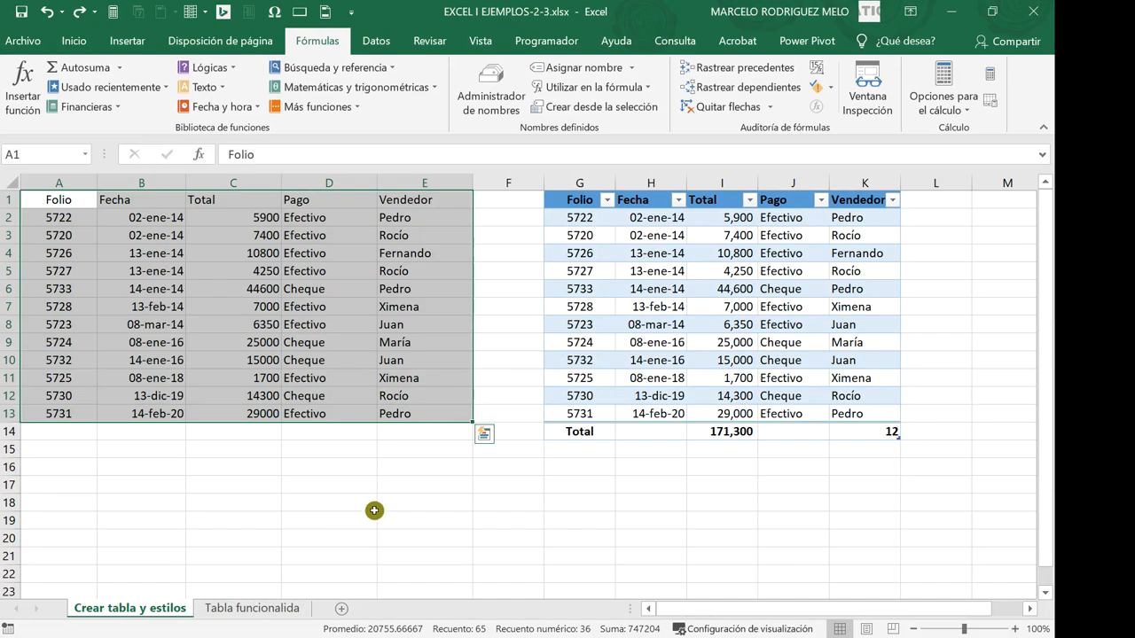
click(368, 483)
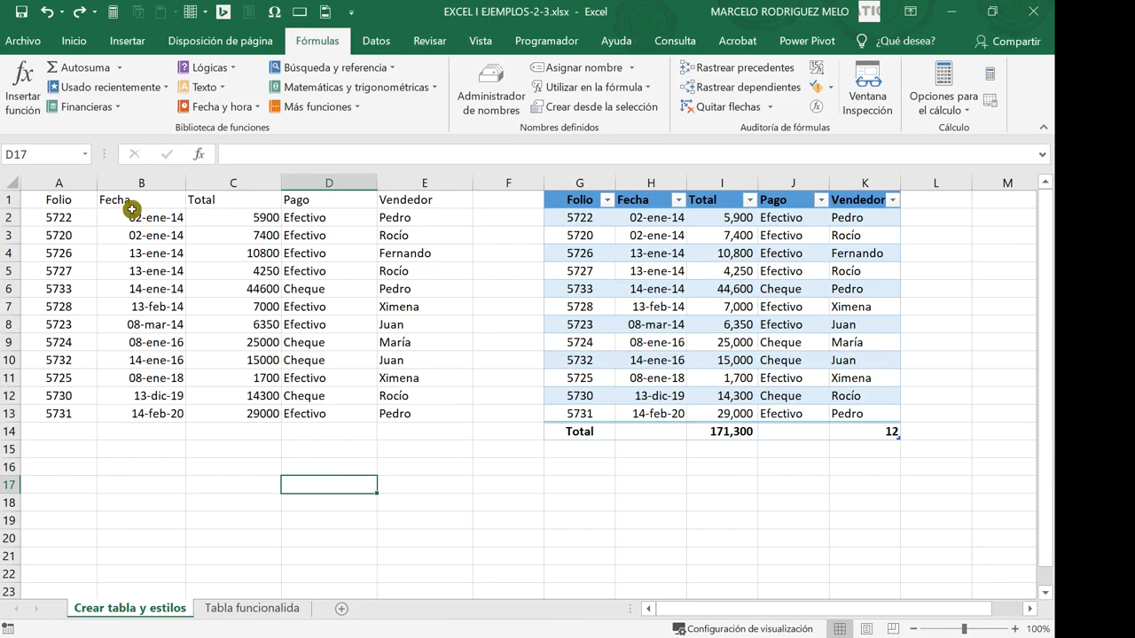
click(71, 201)
click(125, 202)
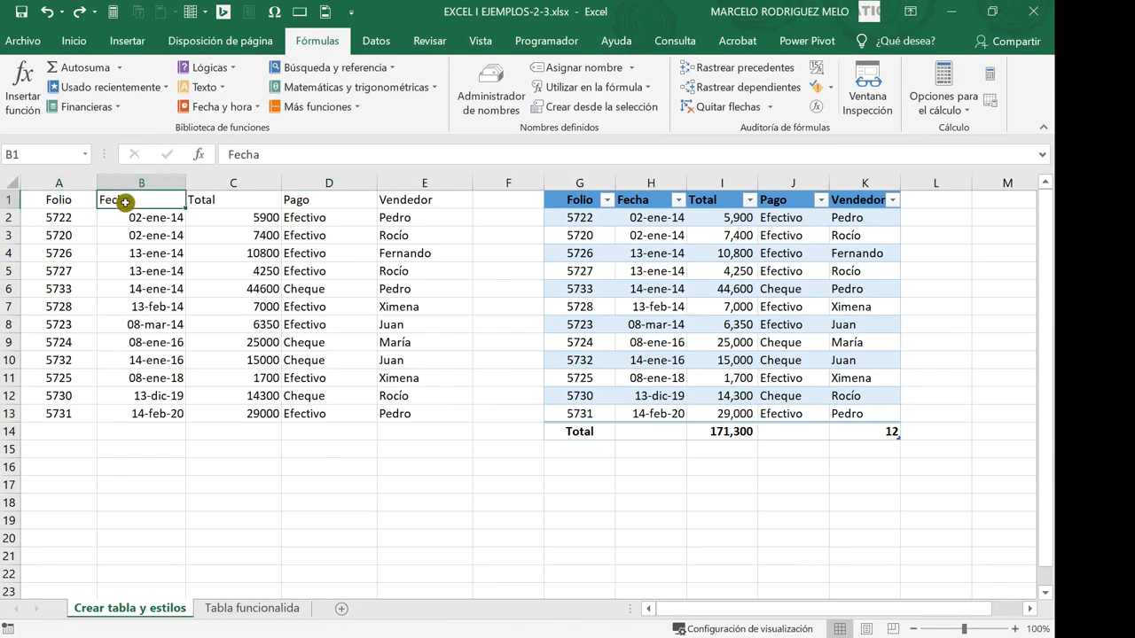
click(236, 202)
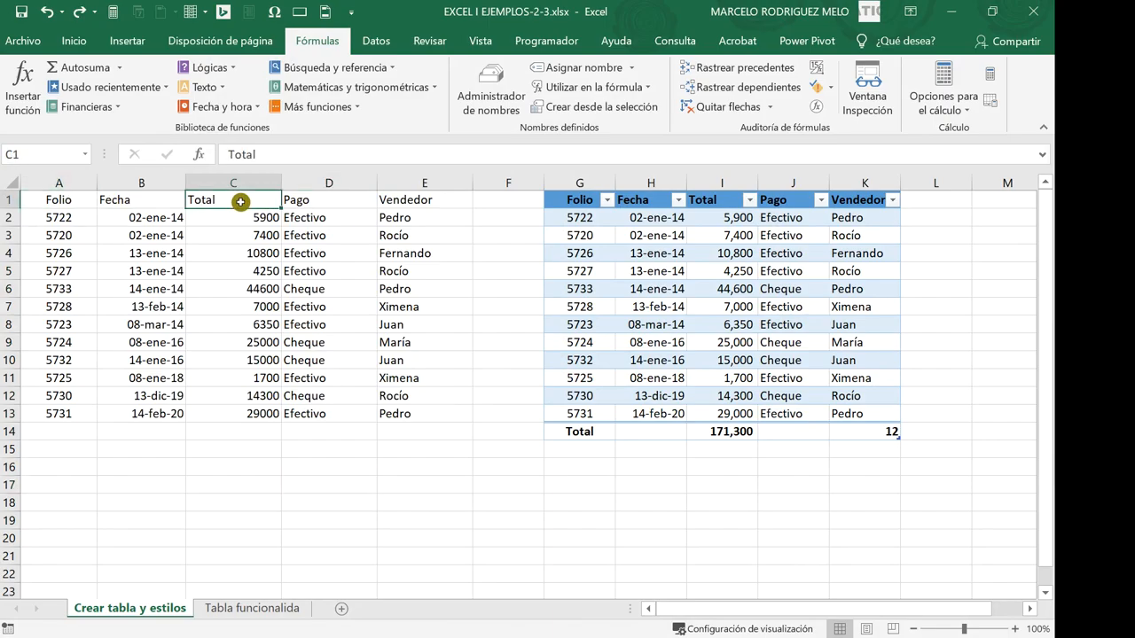
click(299, 200)
click(400, 200)
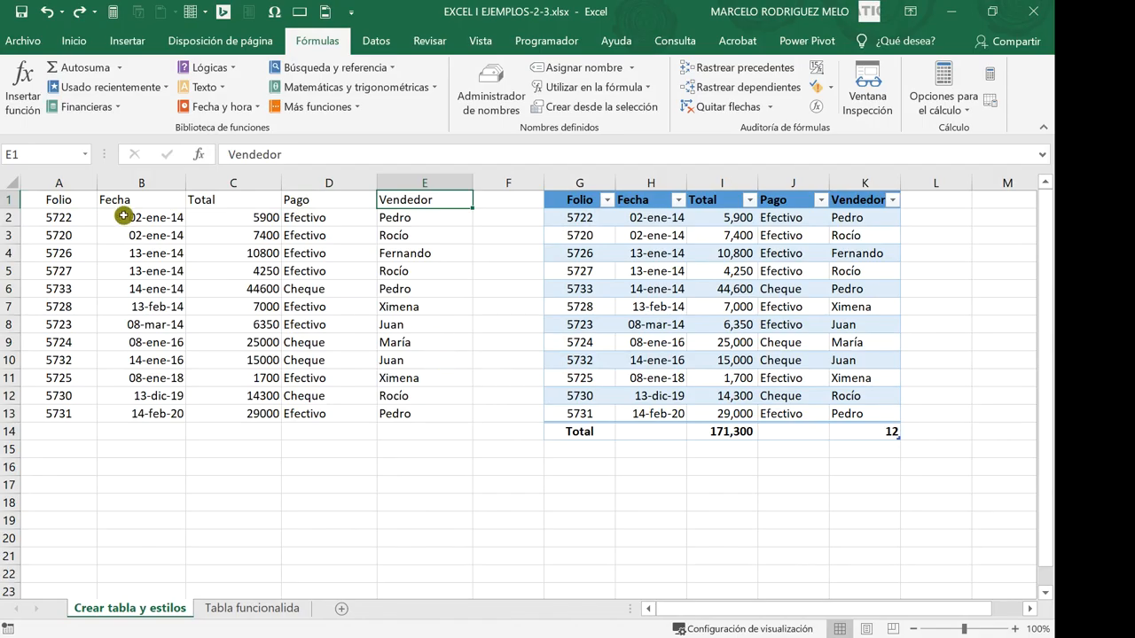
Examine each field of the first record in row 2, from Folio through Vendedor.
click(68, 219)
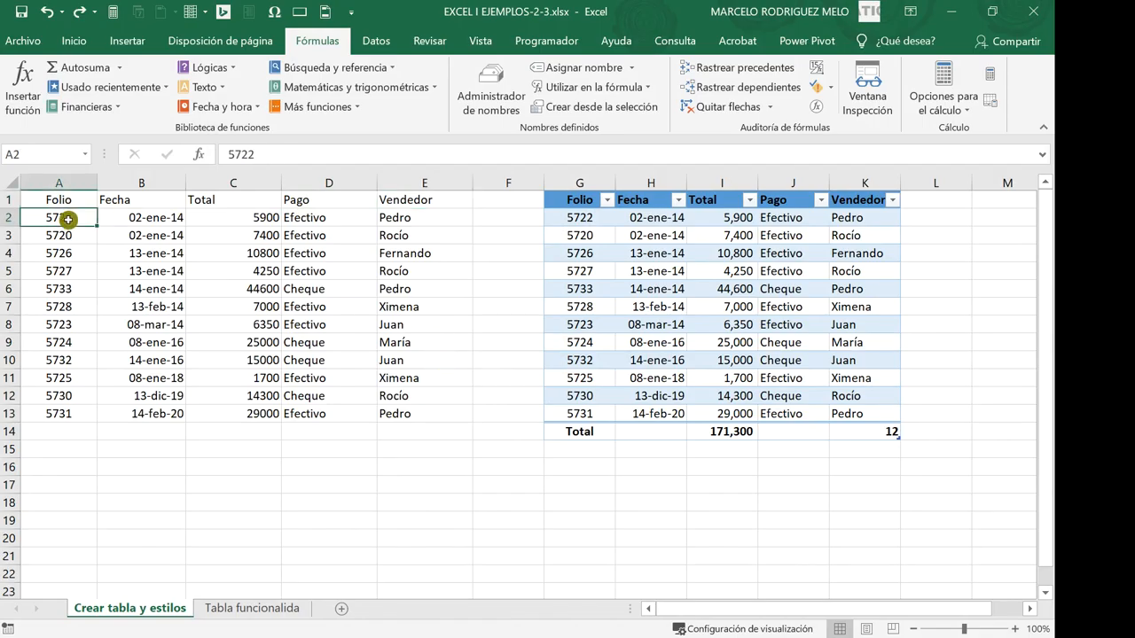
click(124, 211)
click(217, 219)
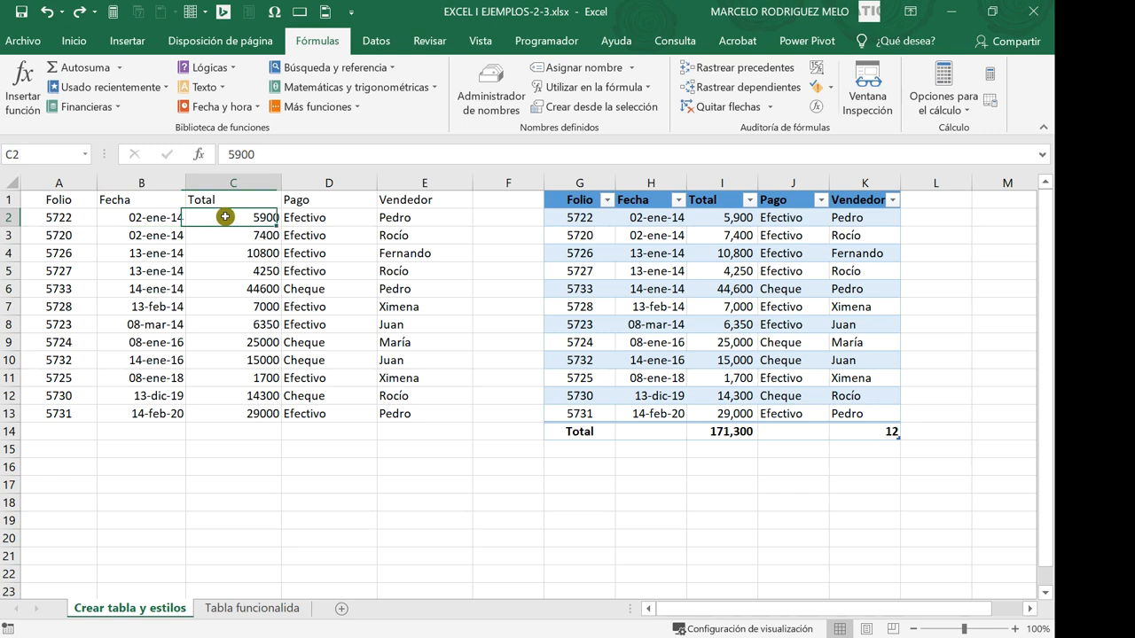
click(326, 215)
click(405, 223)
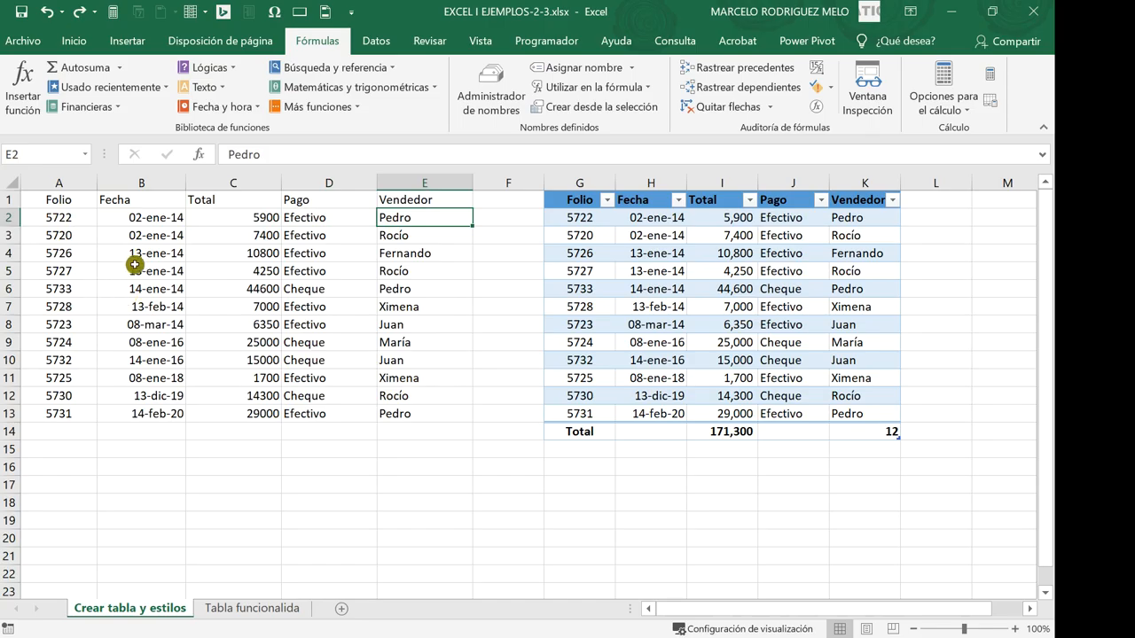
click(134, 217)
click(236, 215)
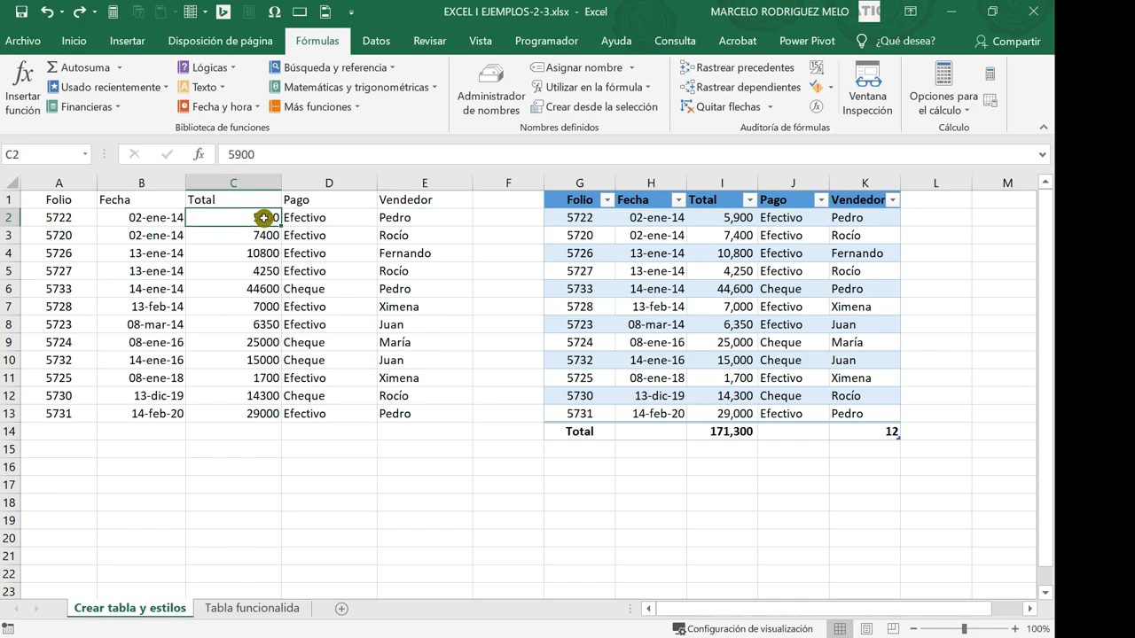
click(297, 217)
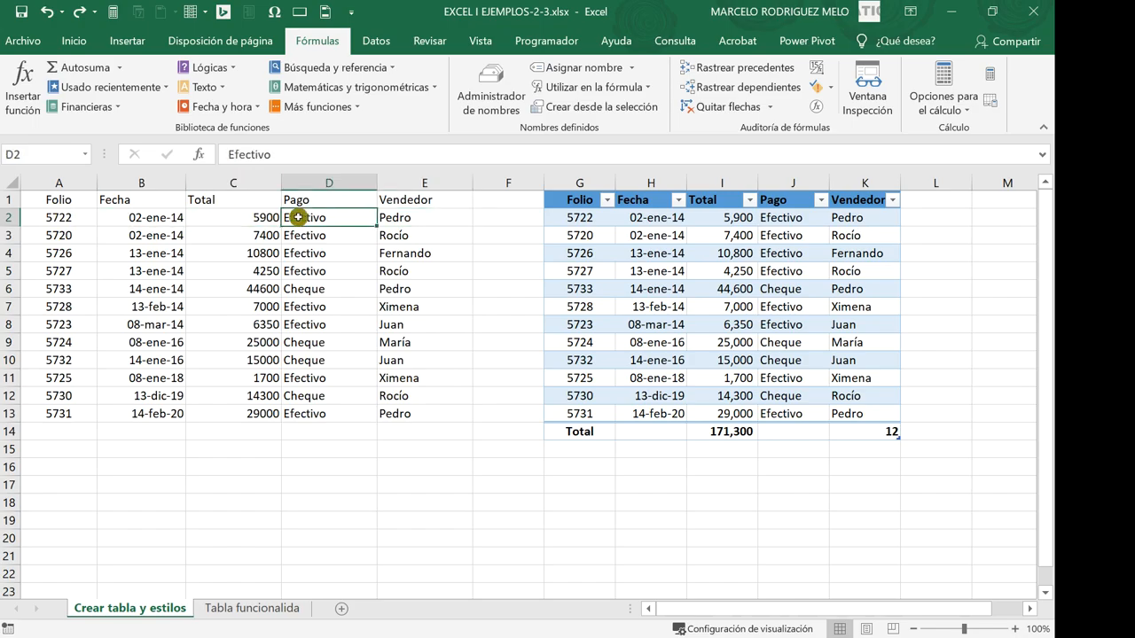
click(432, 216)
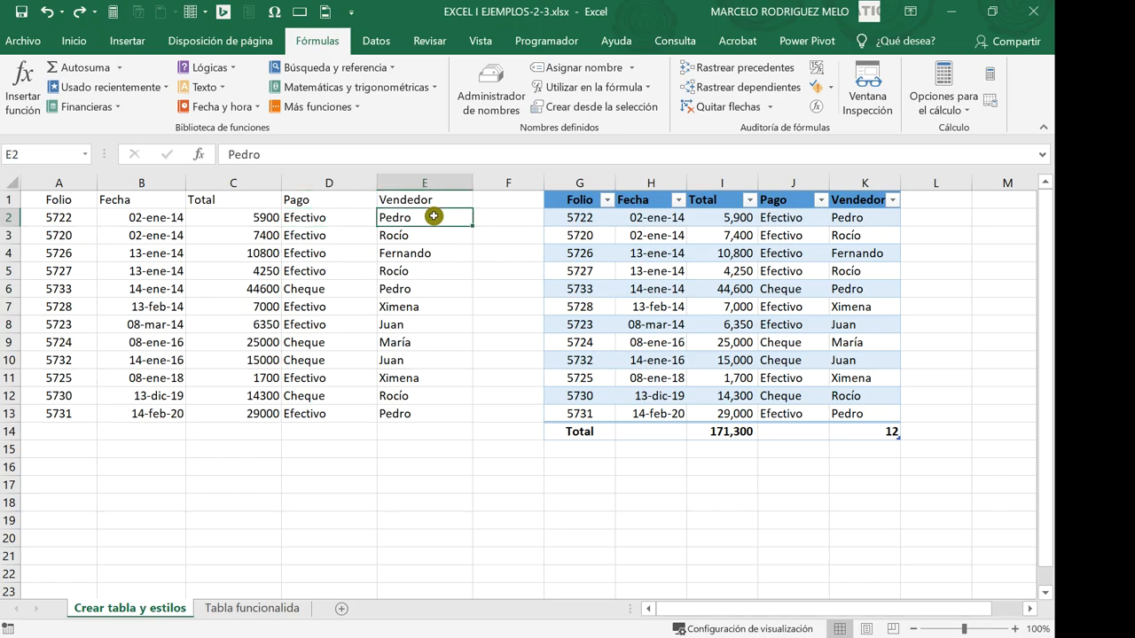
click(81, 214)
click(108, 214)
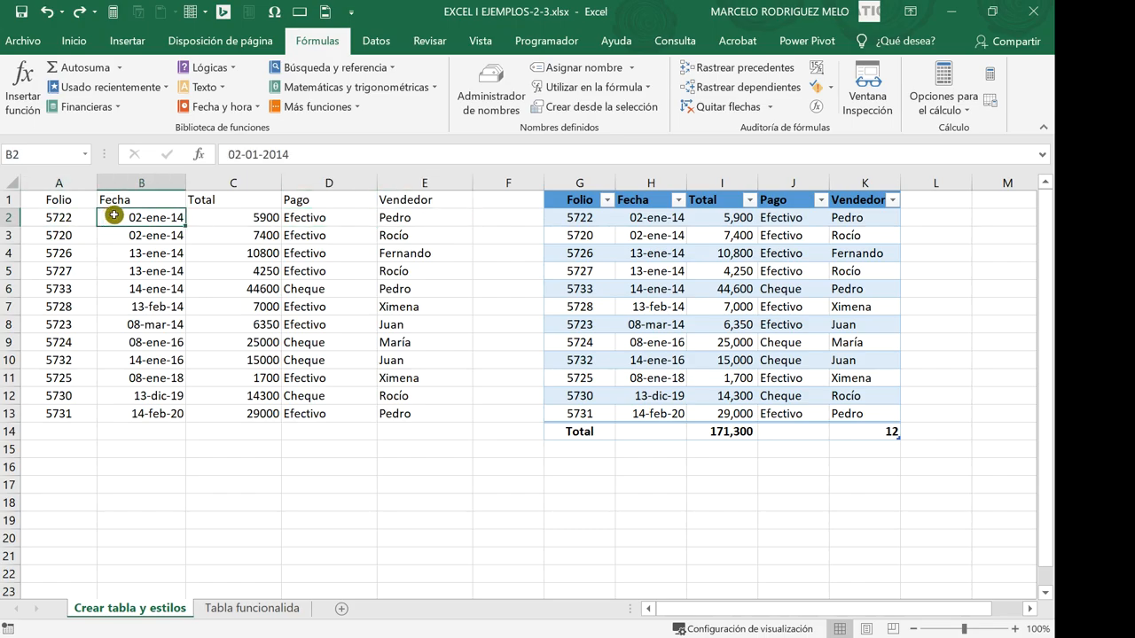
click(215, 214)
click(312, 217)
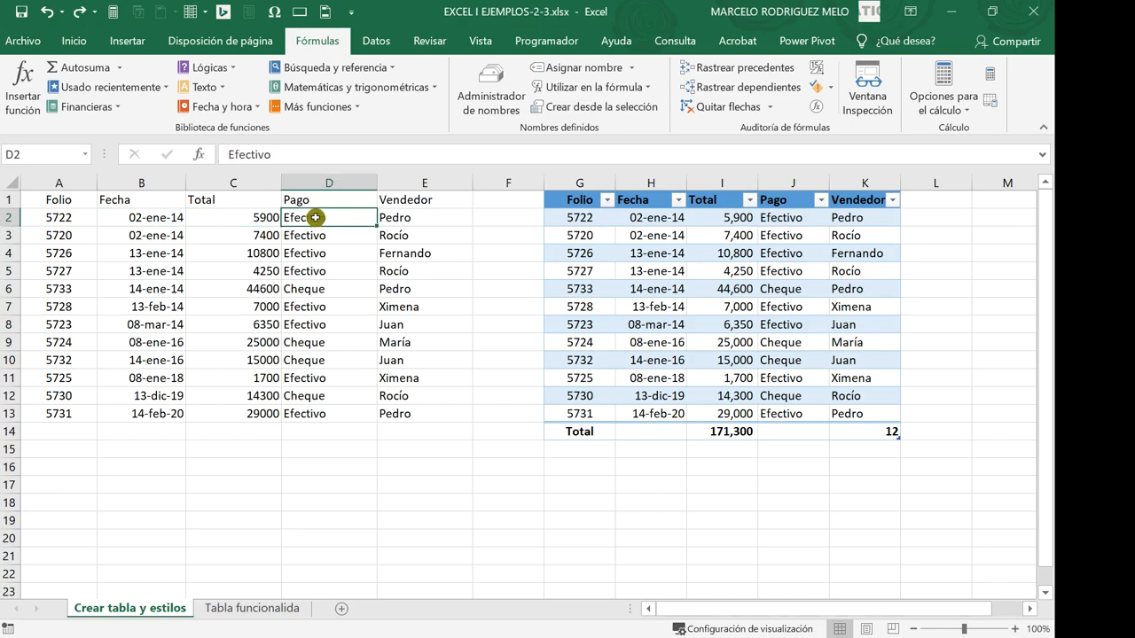
click(390, 217)
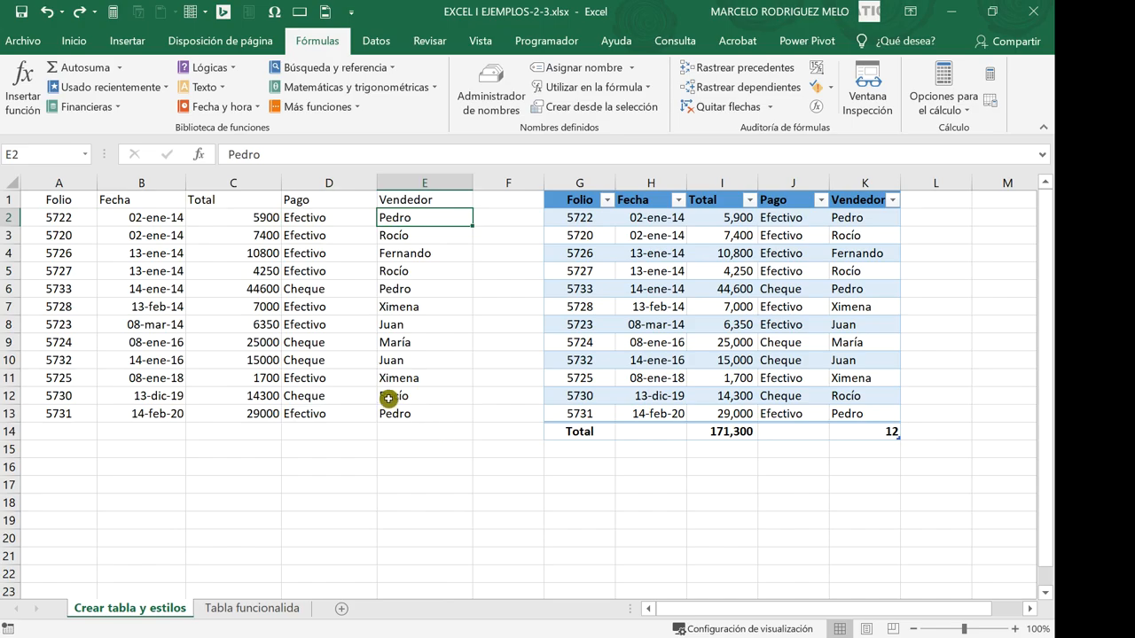
click(308, 215)
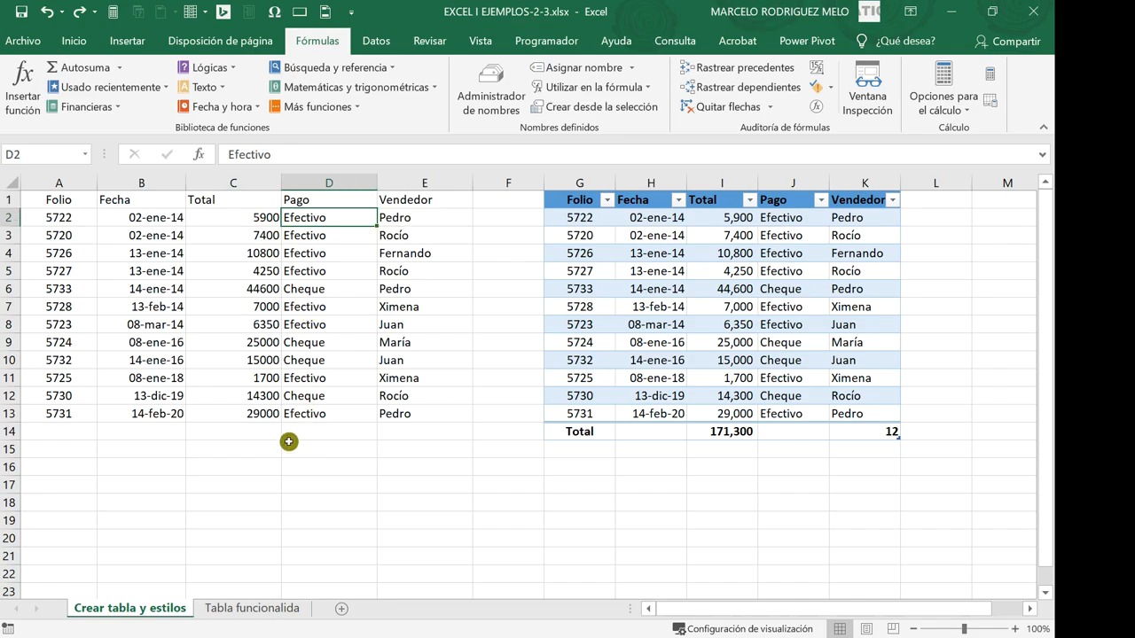
click(351, 453)
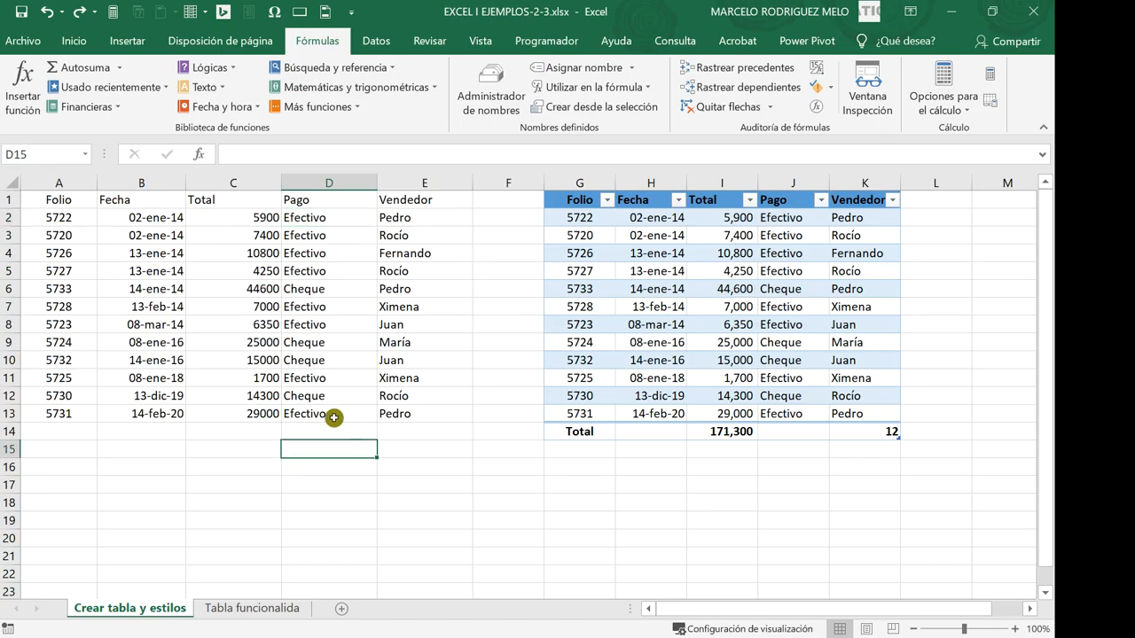
Convert the range A1:E13 into a table with headers.
click(81, 201)
drag(81, 201, 418, 409)
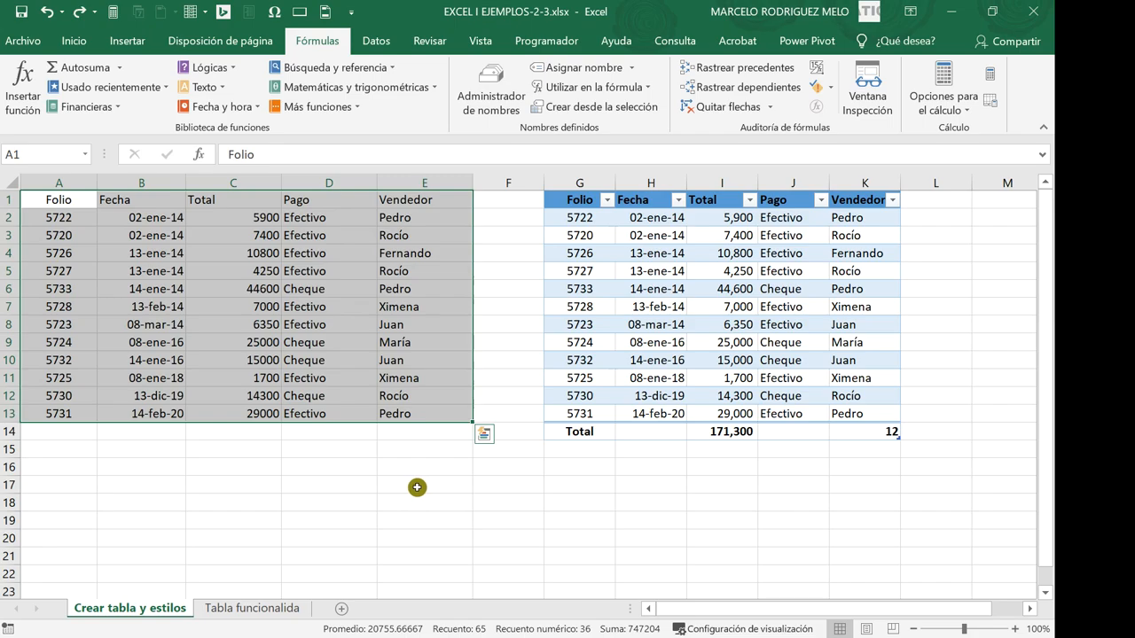
click(127, 40)
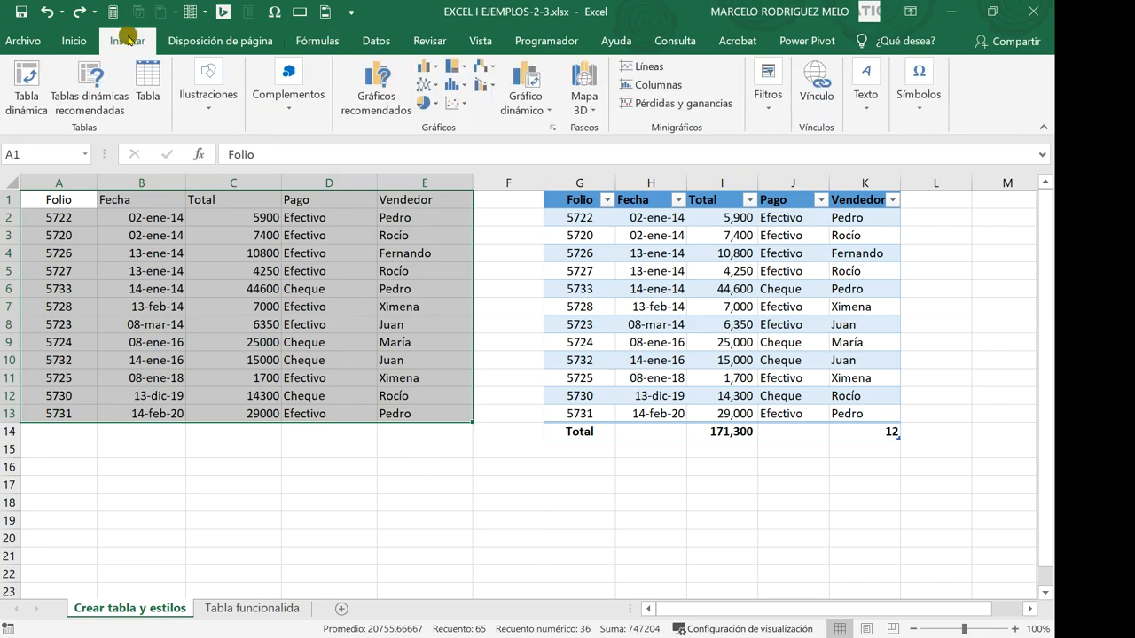
click(144, 85)
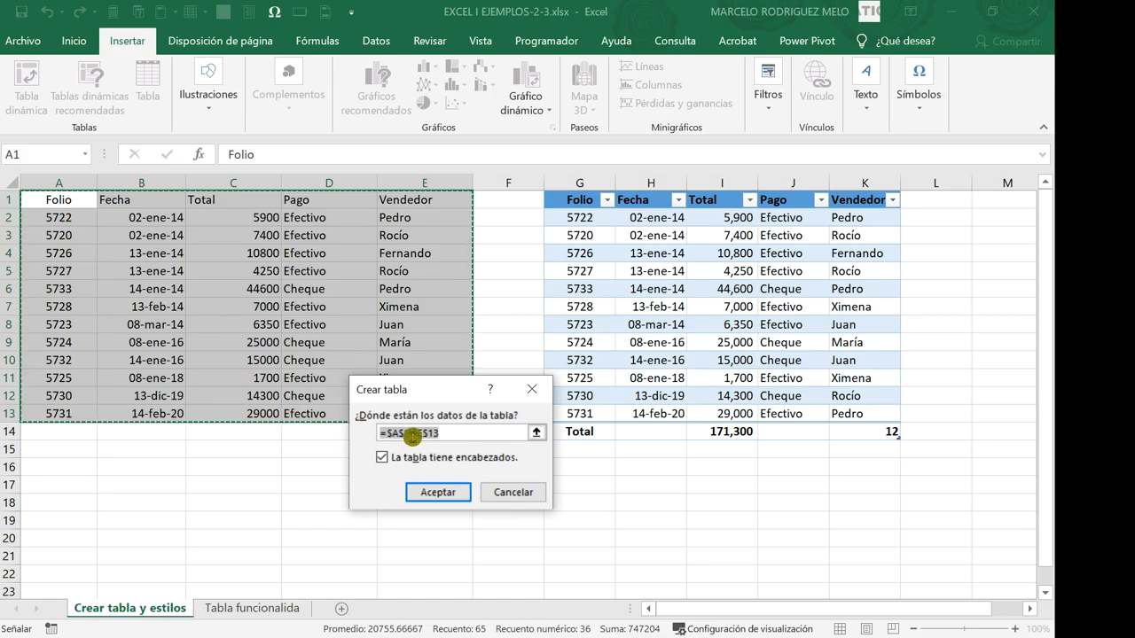
click(438, 494)
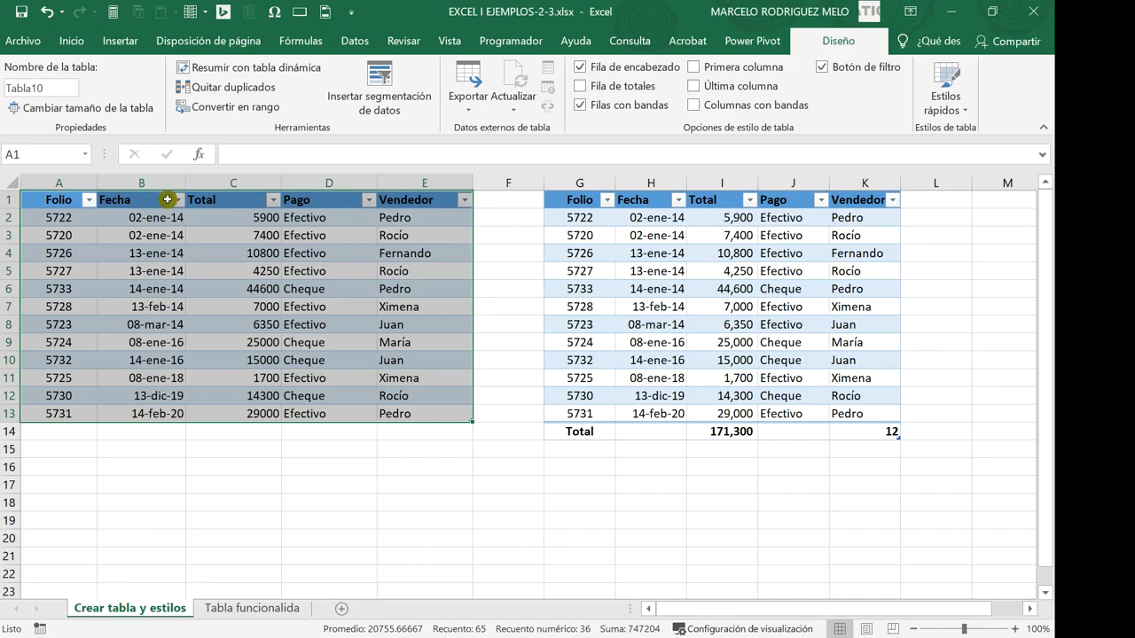
Check the new table's range in its resize settings without changing it, and inspect cells across the table.
click(90, 108)
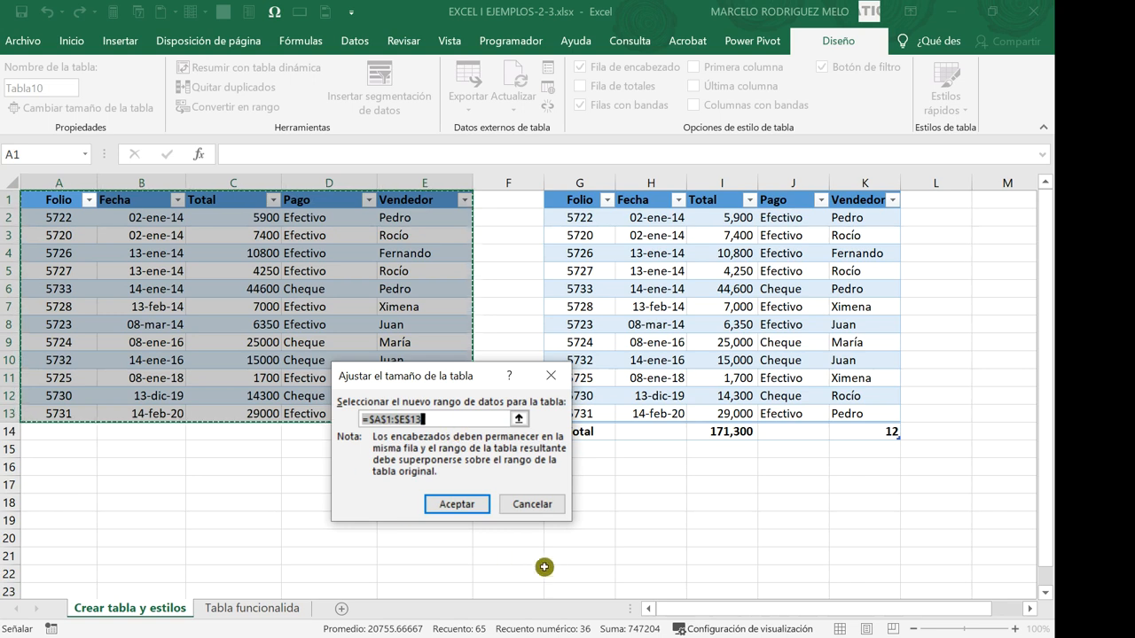
click(457, 504)
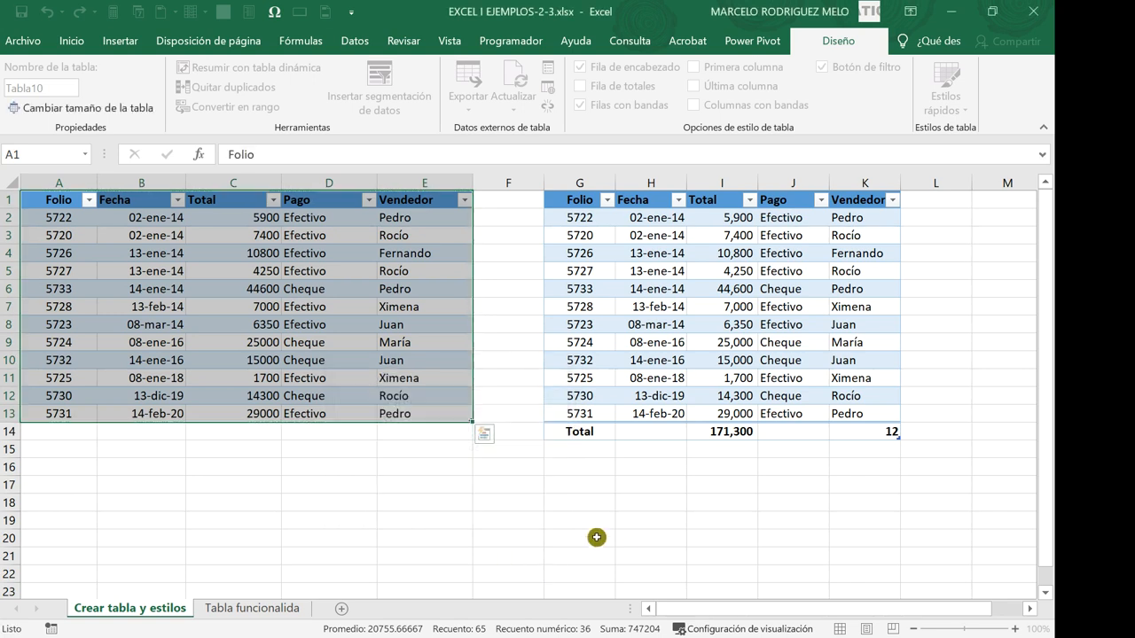
click(187, 254)
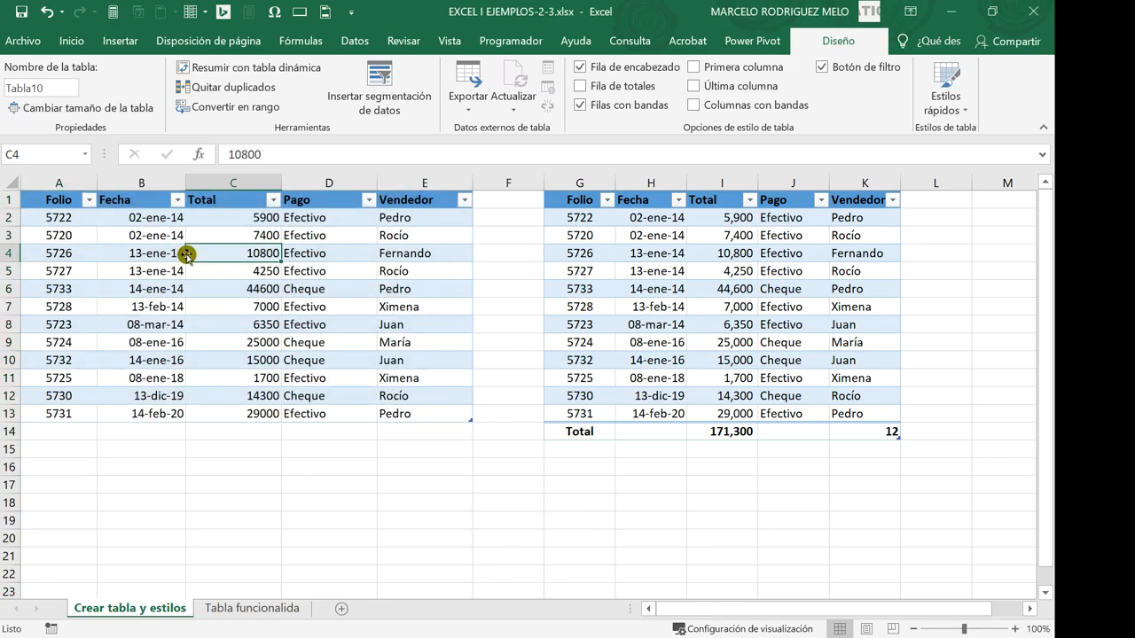
click(140, 284)
click(328, 304)
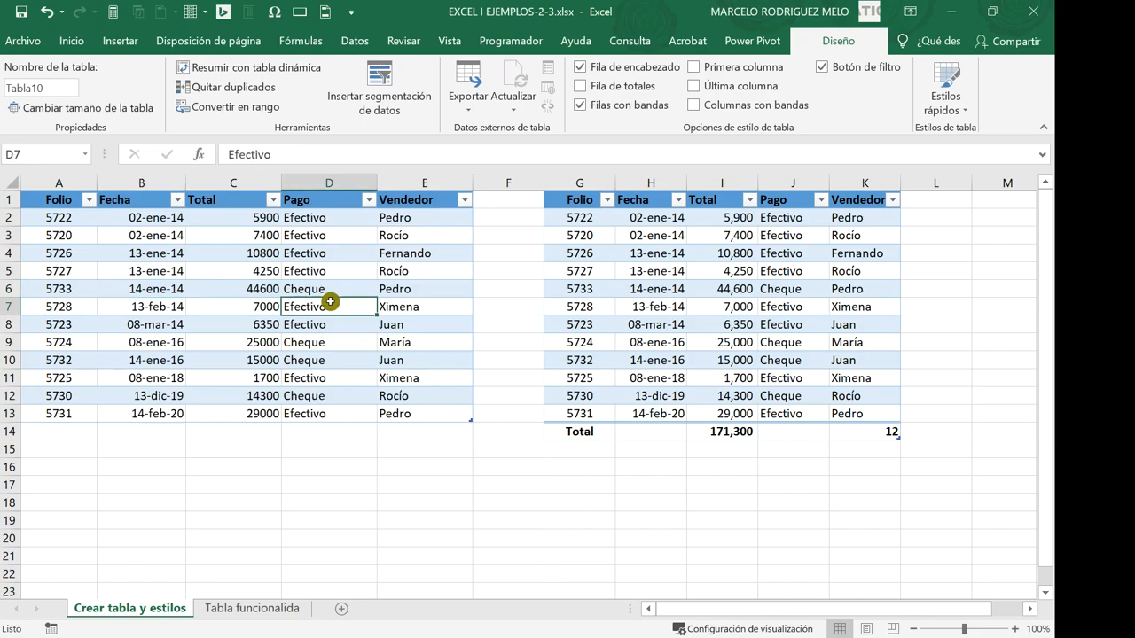
click(430, 356)
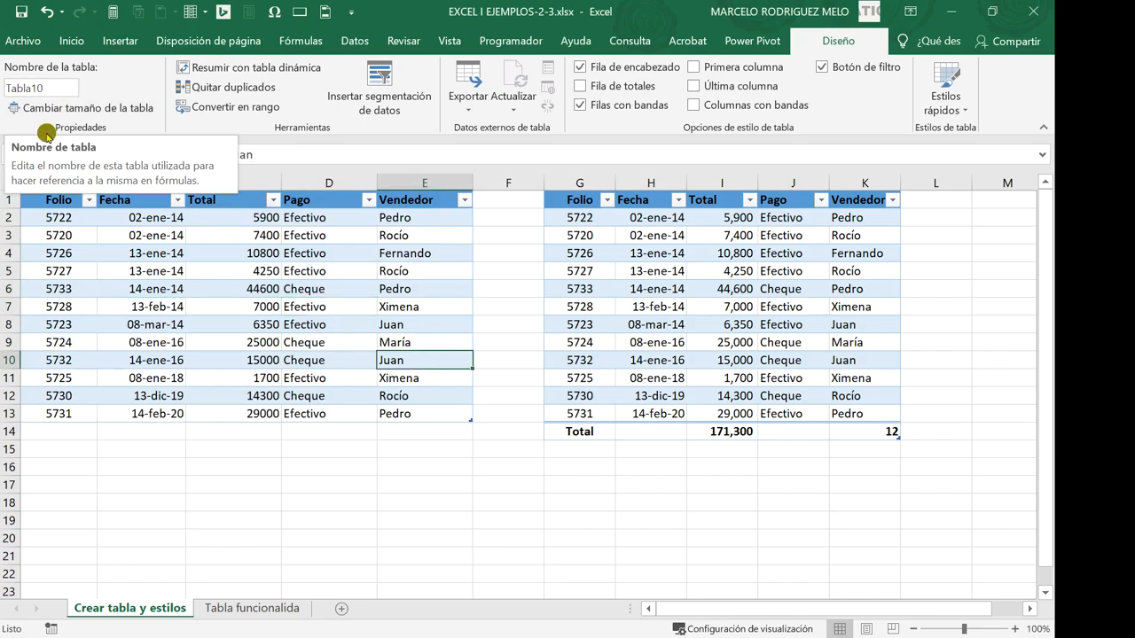
Select the whole A1:E13 table and find its name, Tabla10, in the Name Manager.
drag(55, 199, 404, 414)
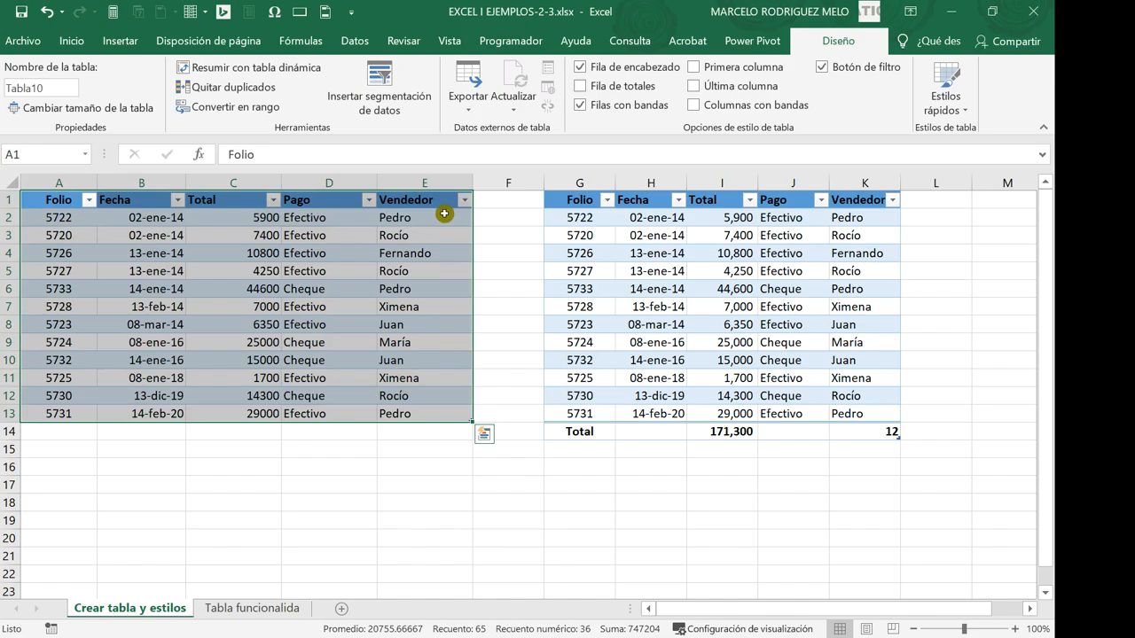
click(300, 40)
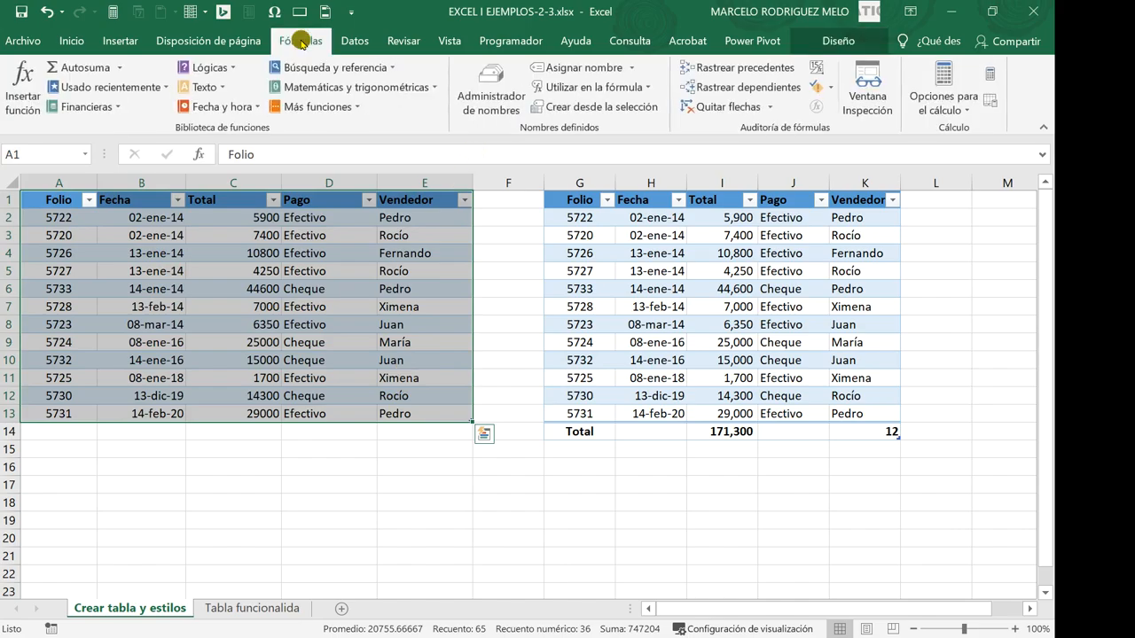
click(494, 81)
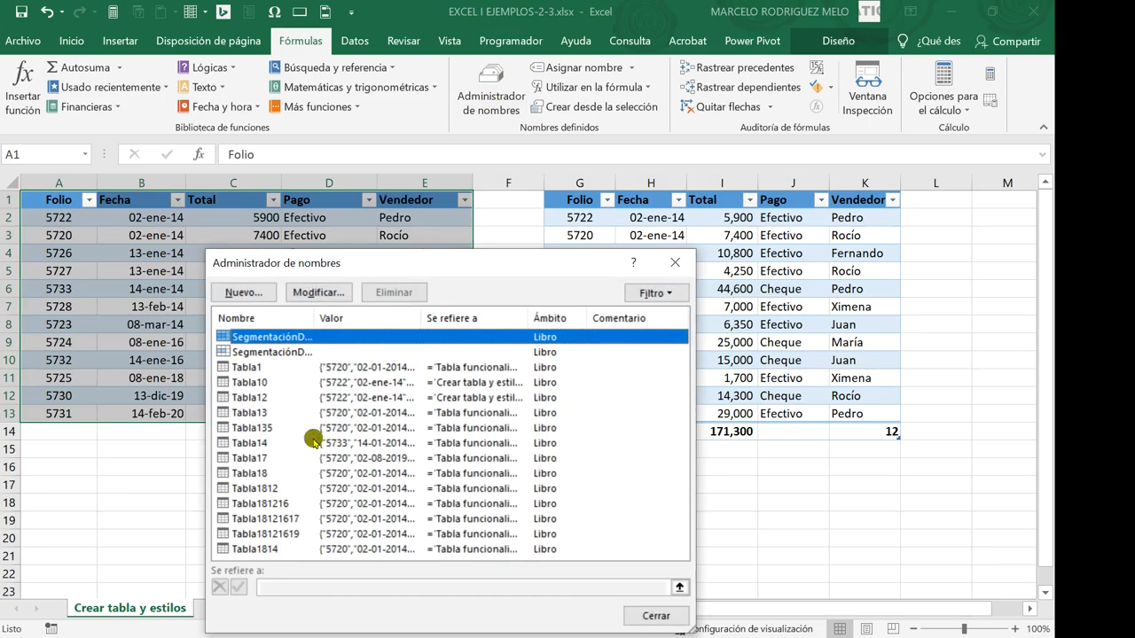
click(239, 382)
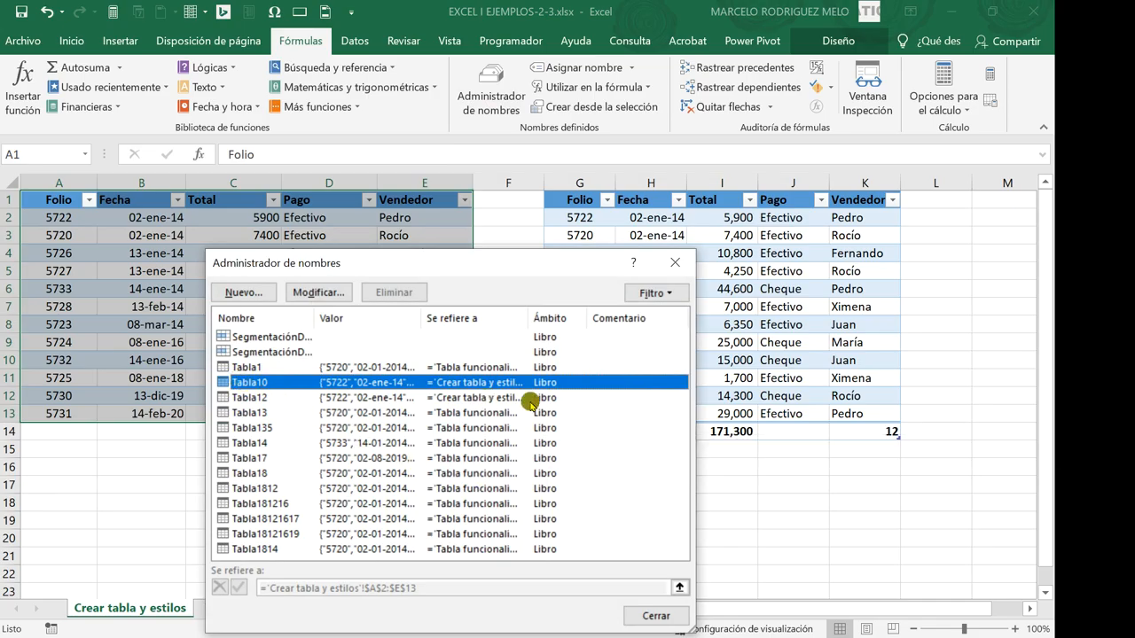
drag(440, 260, 610, 251)
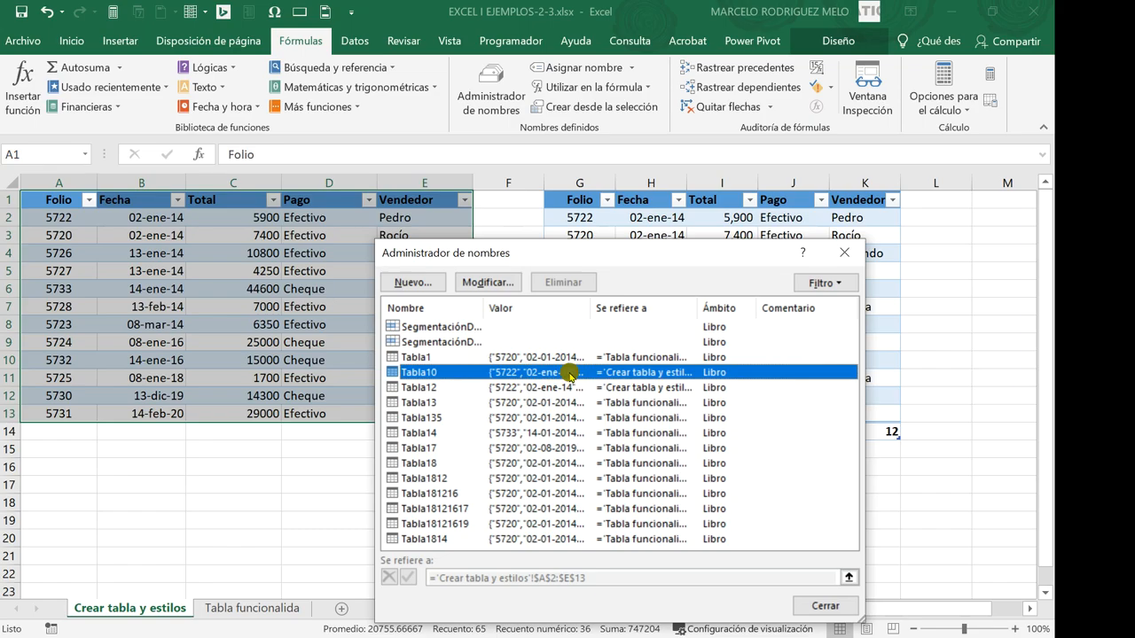
Try to rename Tabla10 as "Tabla ejemplo".
click(489, 281)
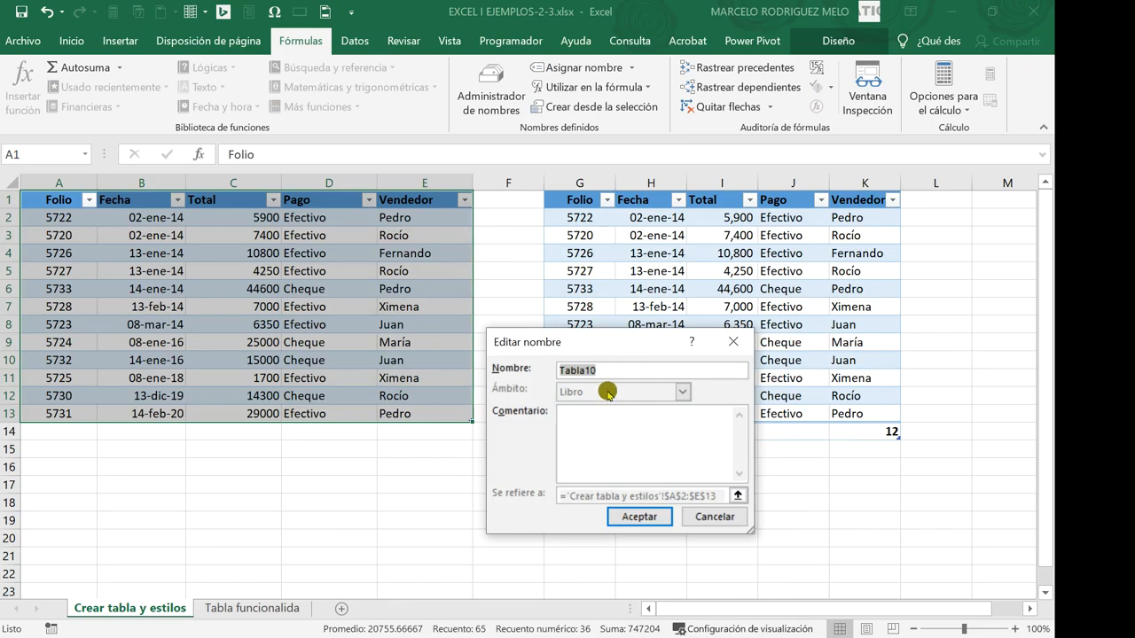
drag(605, 370, 540, 369)
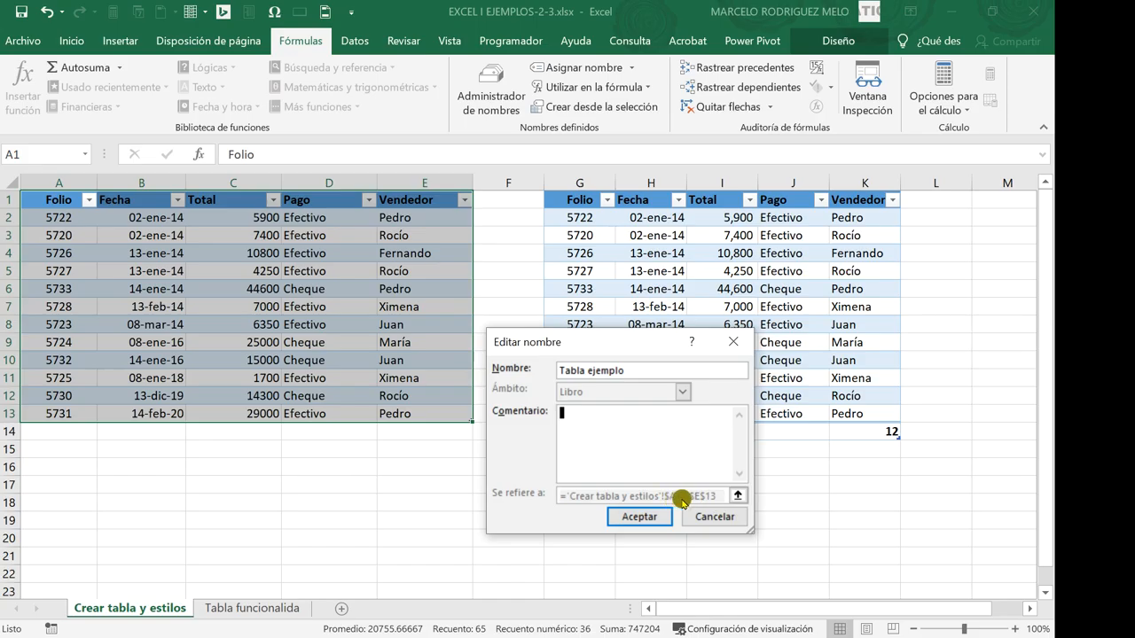
click(633, 519)
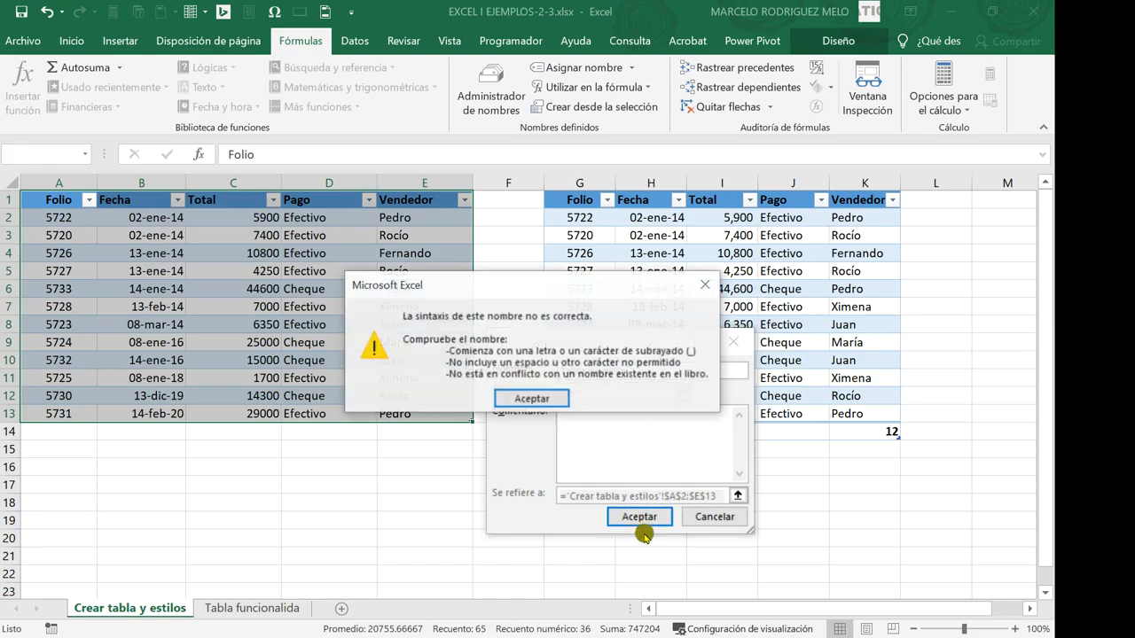
click(549, 399)
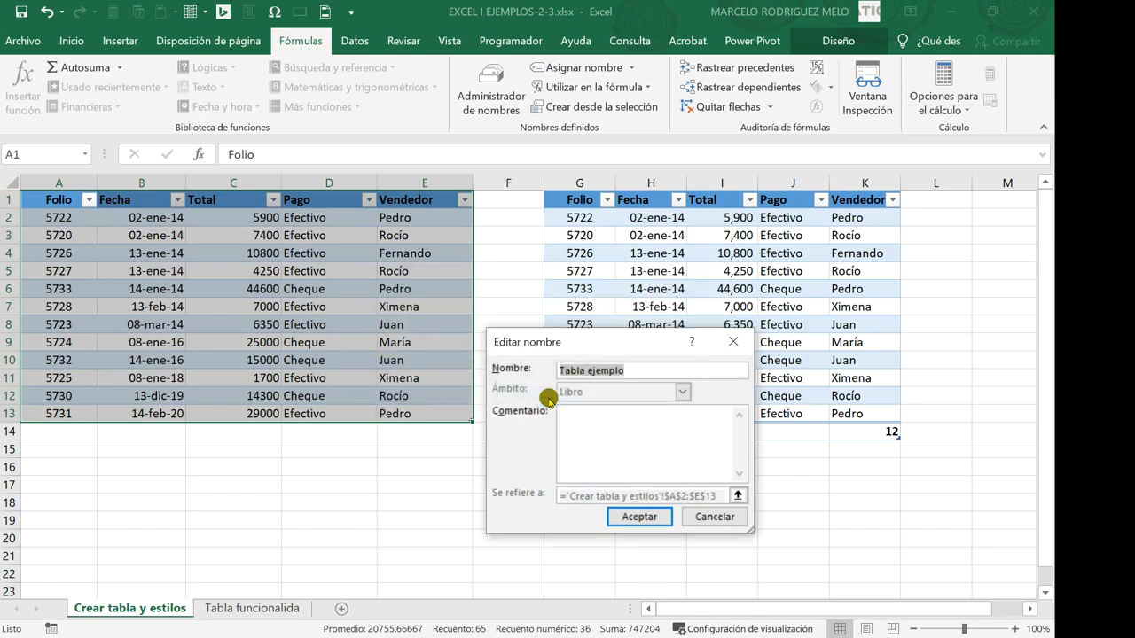
Correct the table's new name to Tabla_ejemplo and close the Name Manager.
click(585, 371)
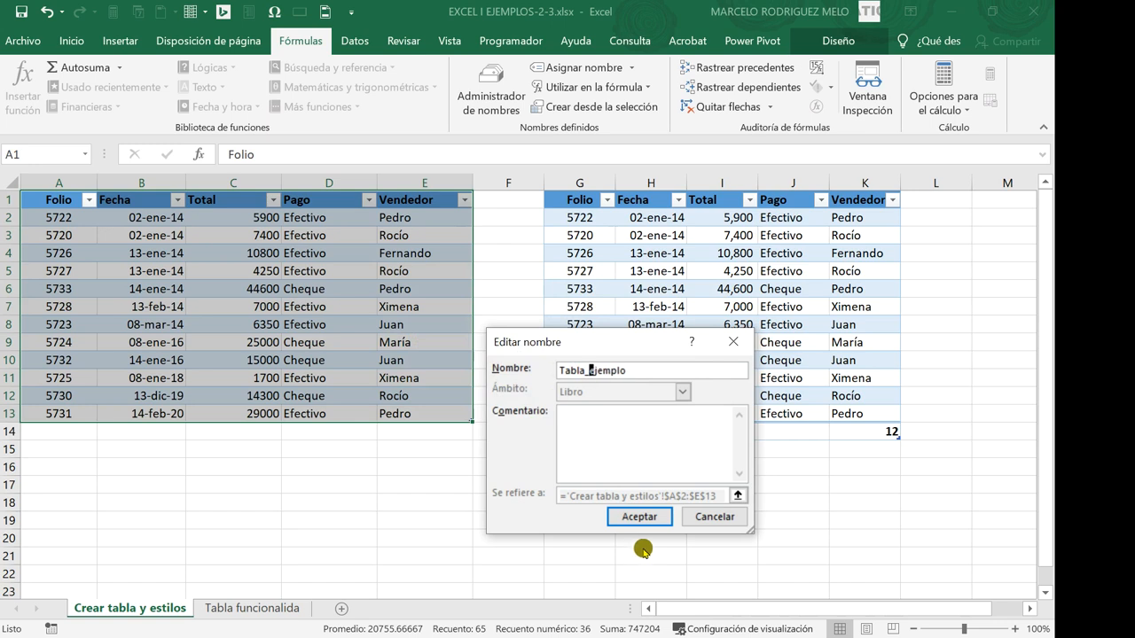
click(652, 517)
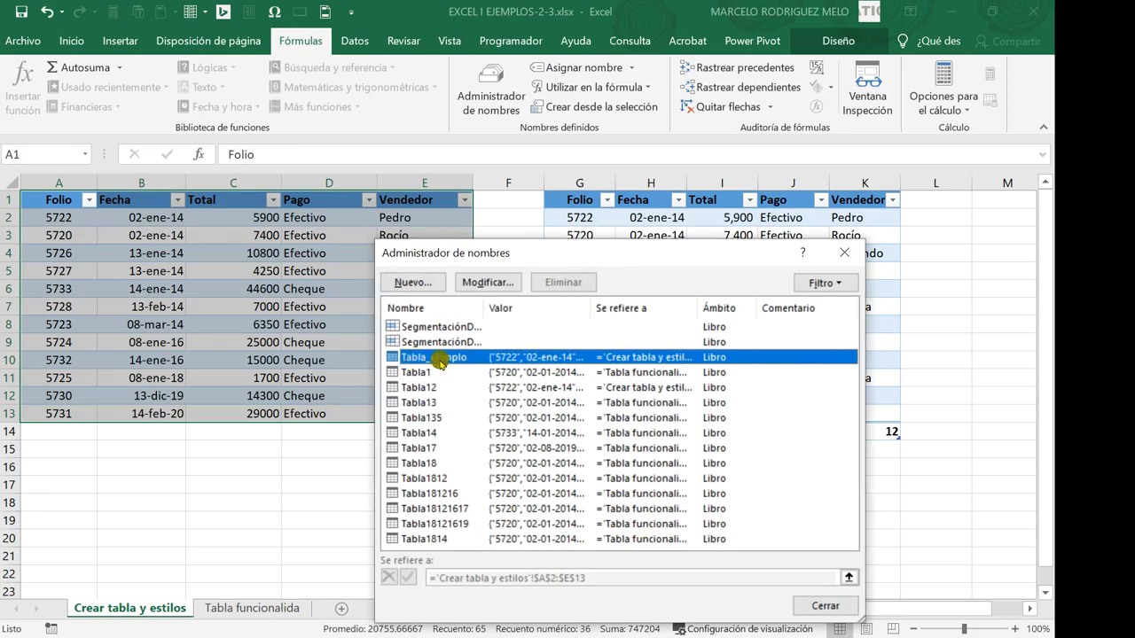
click(824, 606)
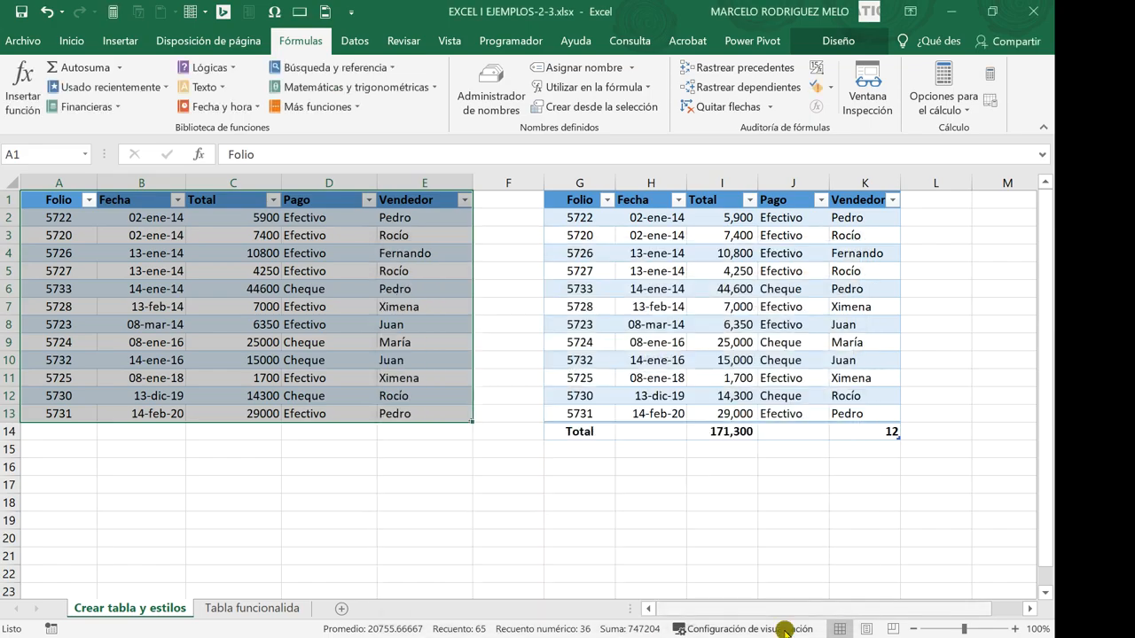
Select a cell in the A1:E13 table and check the table's name in its design properties.
click(426, 555)
click(338, 344)
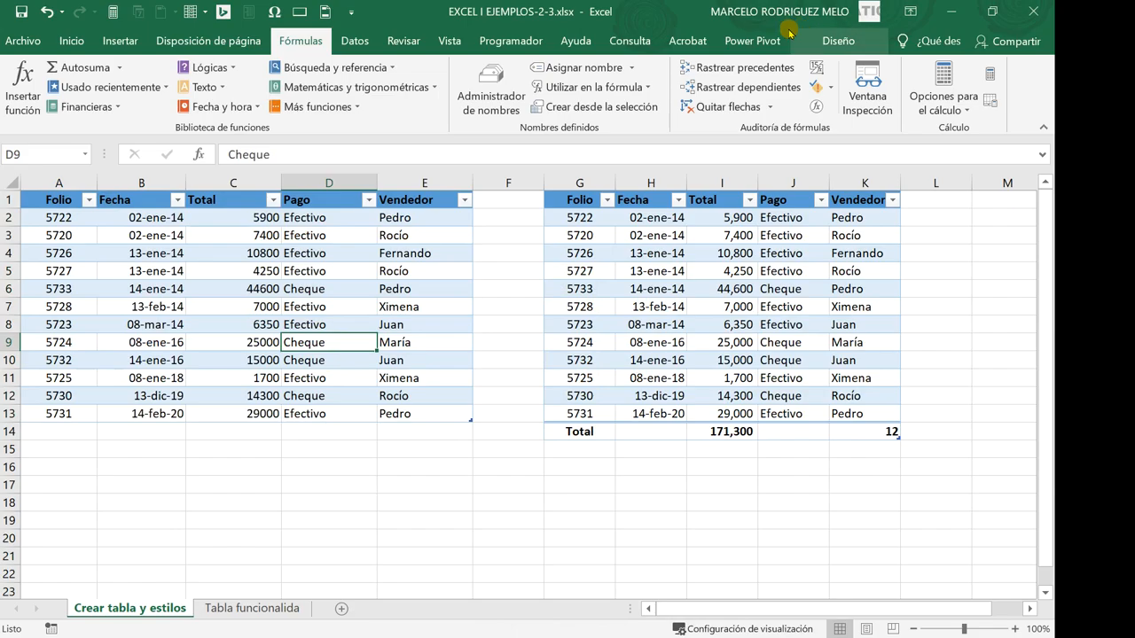
click(70, 41)
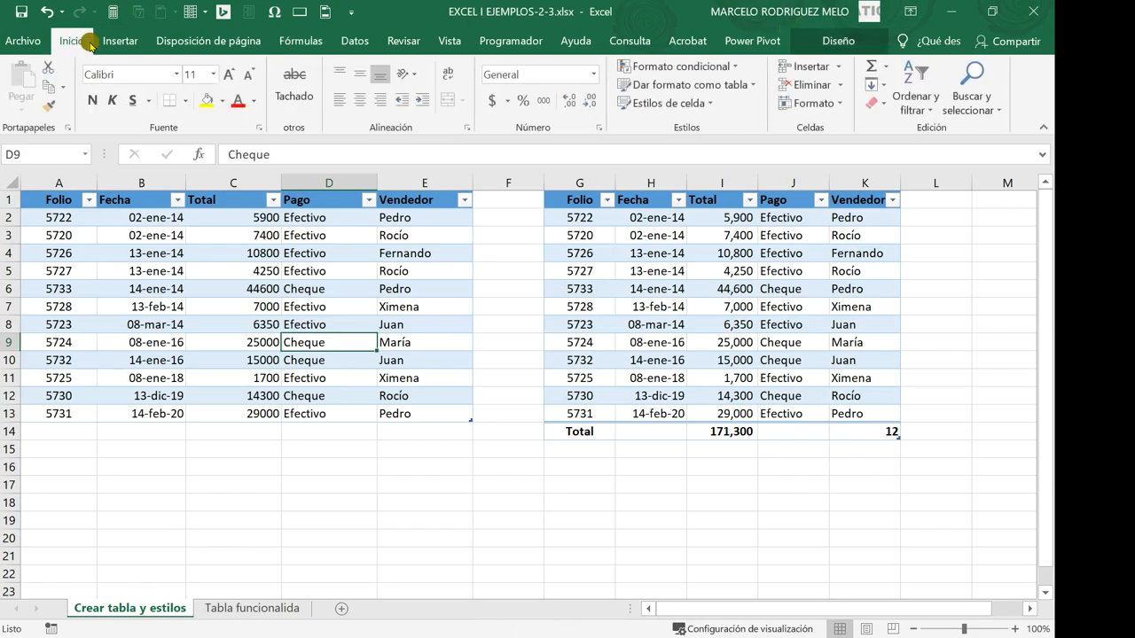
click(118, 41)
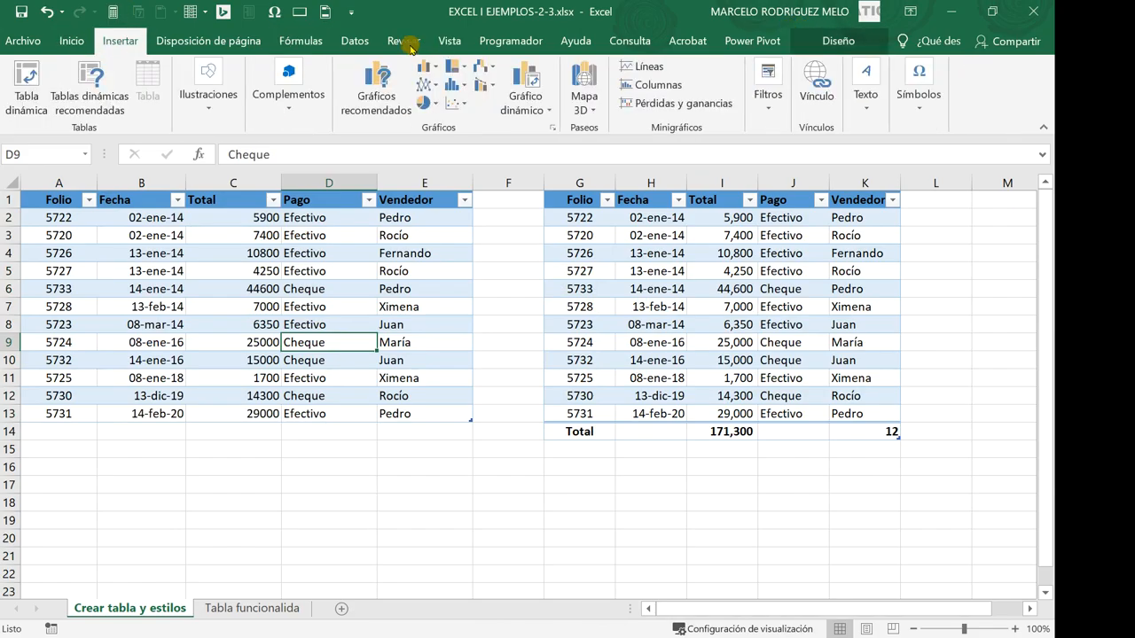
click(354, 41)
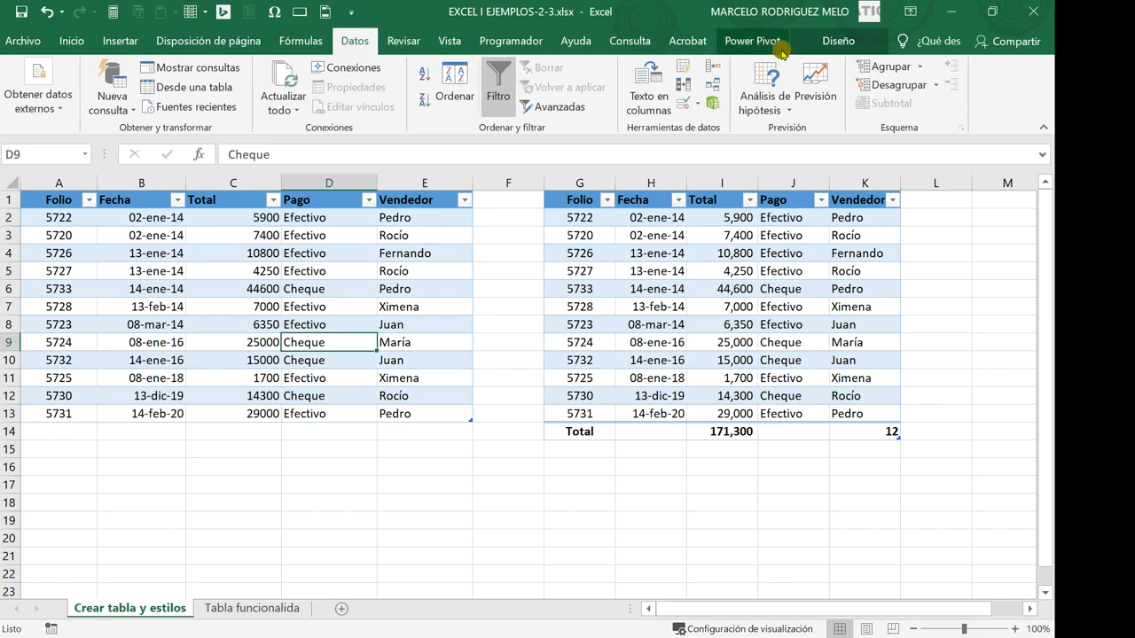
click(829, 41)
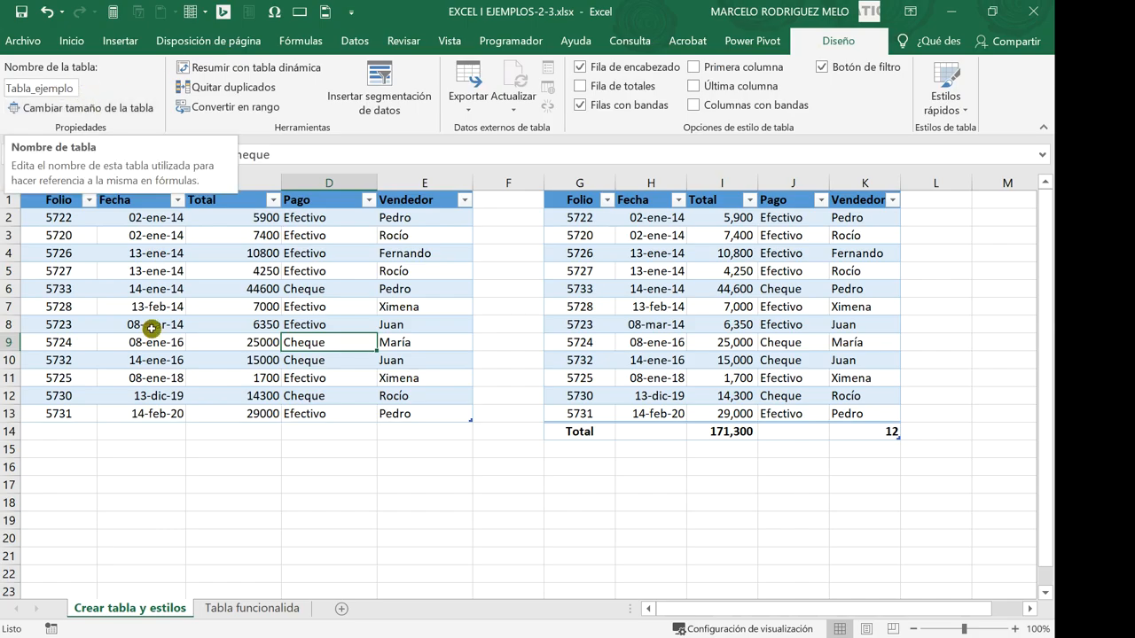
click(292, 487)
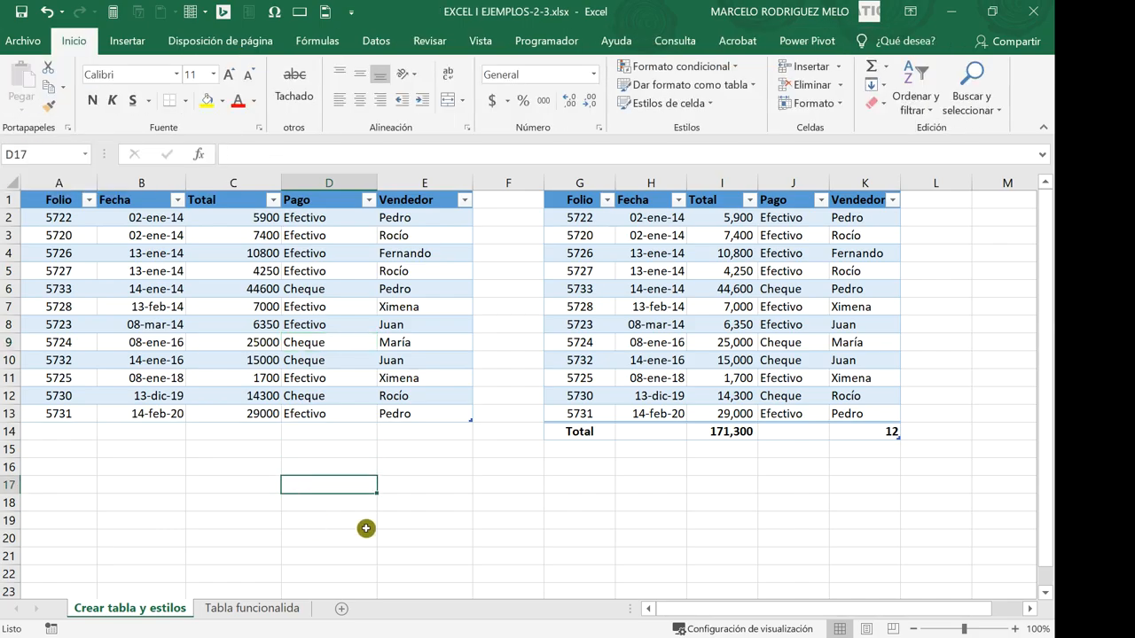
Compare the design properties of the A1:E13 and G1:K14 tables by selecting cells inside and outside them.
click(326, 393)
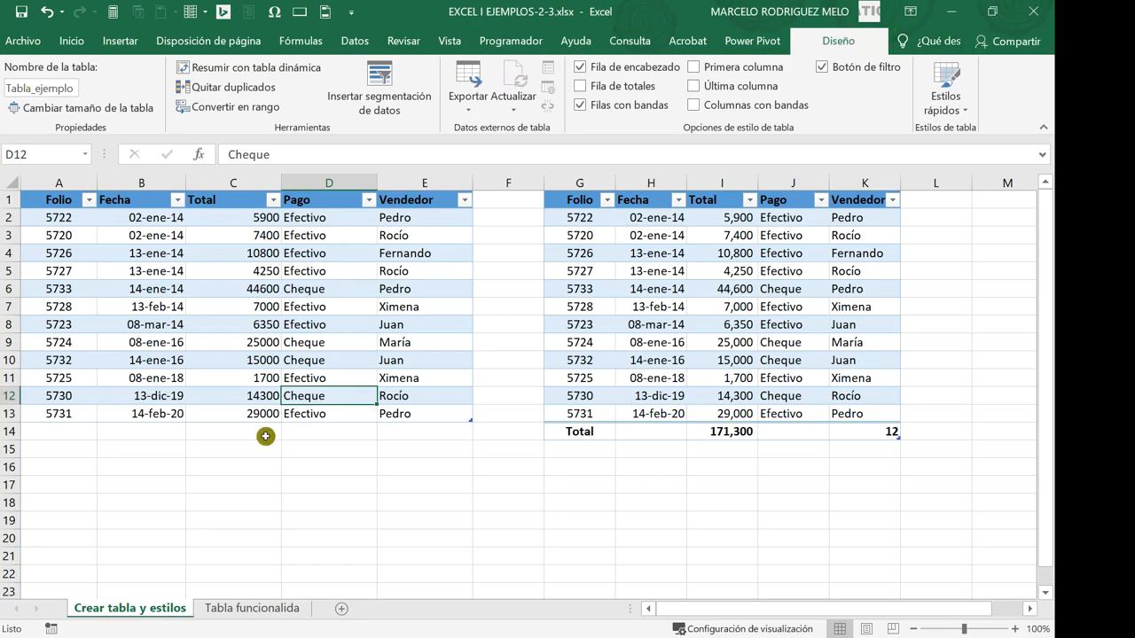
click(402, 478)
click(682, 286)
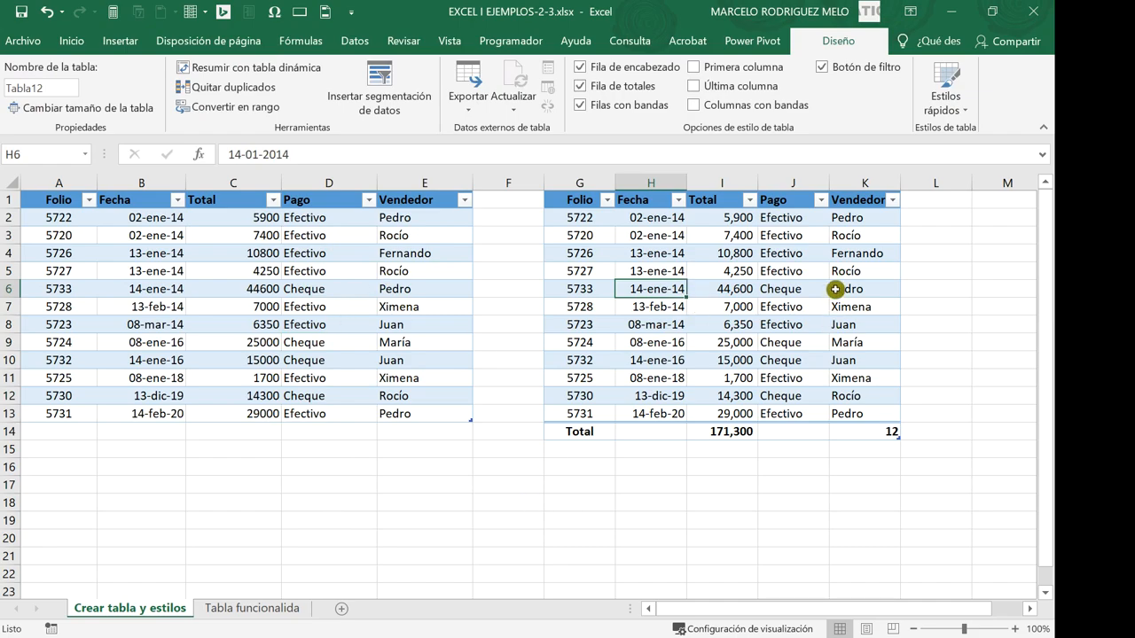
click(394, 520)
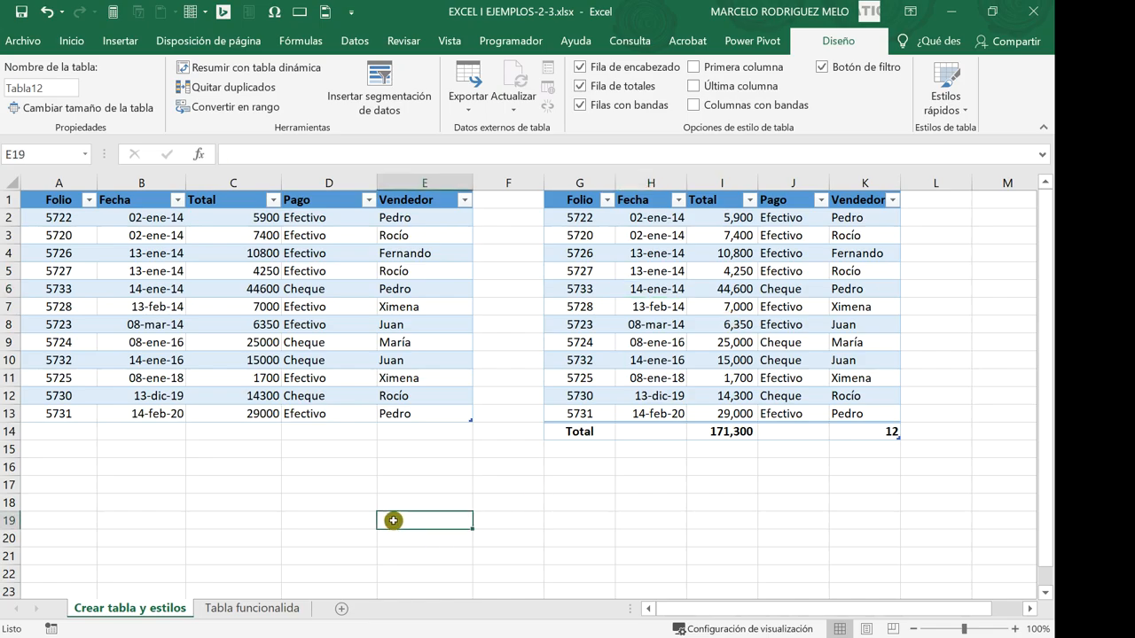
click(203, 489)
click(248, 301)
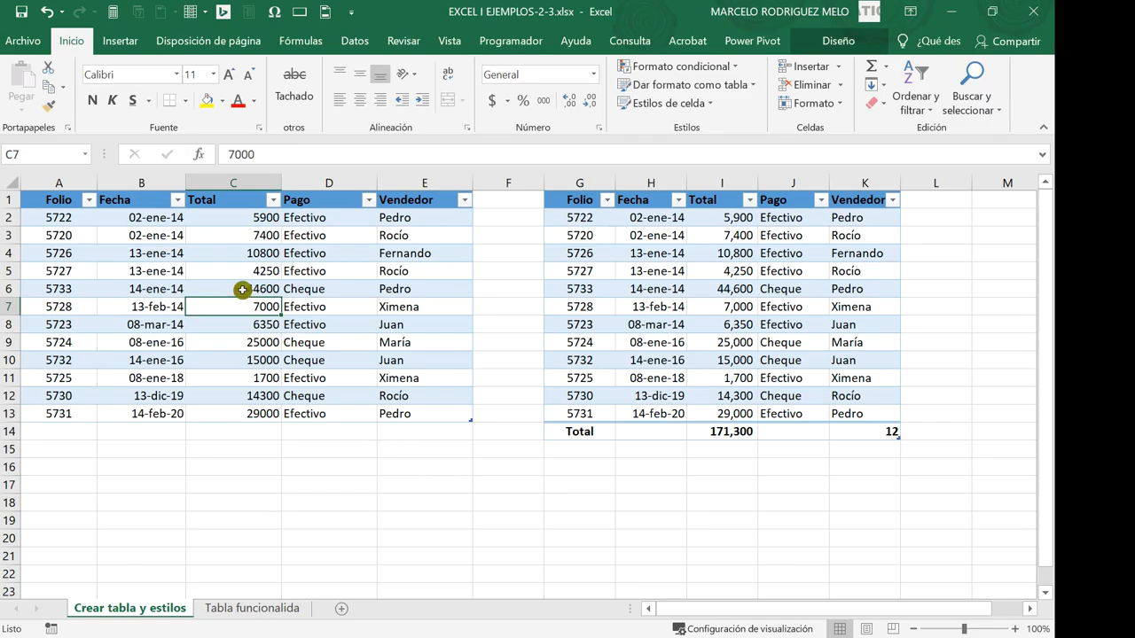
Select the whole A1:E13 table and try an orange Medium table style followed by an orange Light style with gridlines.
click(55, 196)
drag(55, 196, 406, 415)
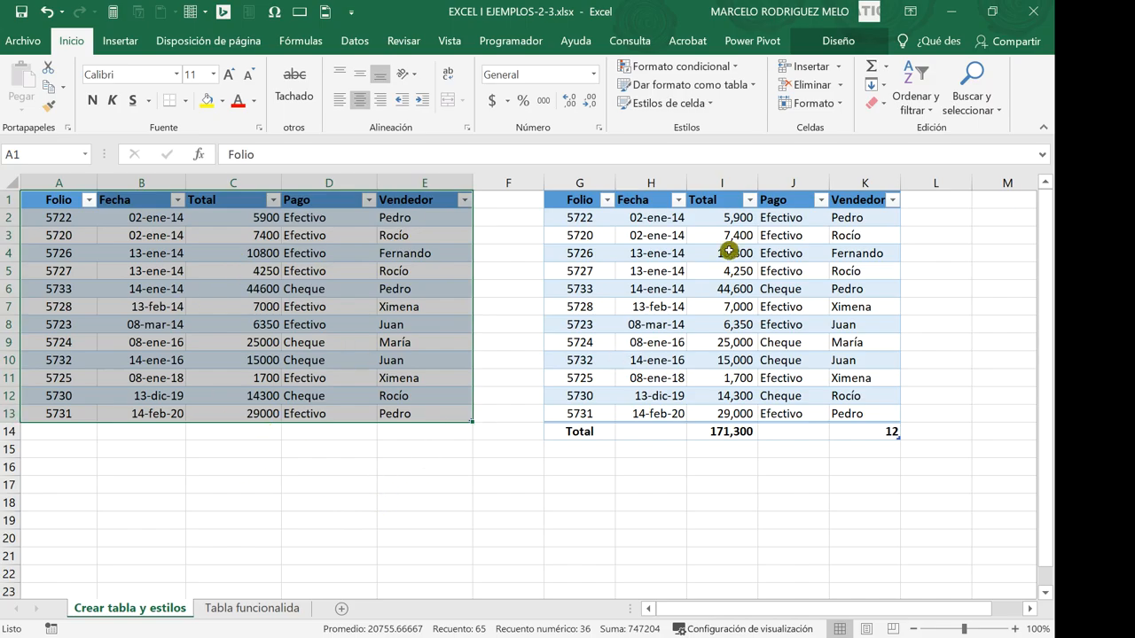
click(832, 32)
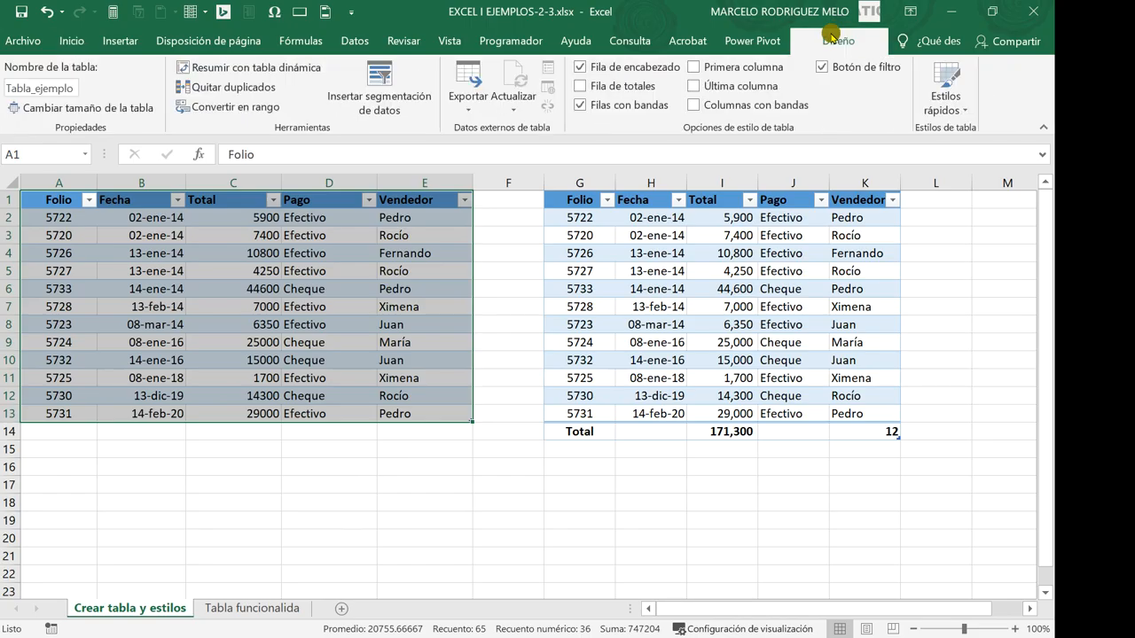
click(942, 86)
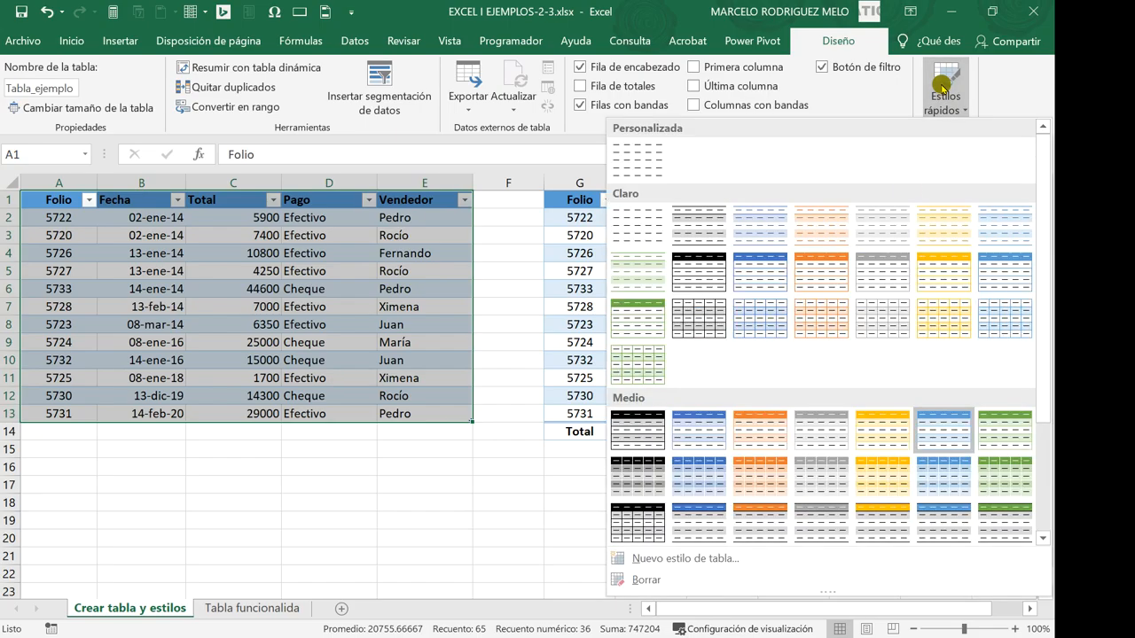
click(742, 422)
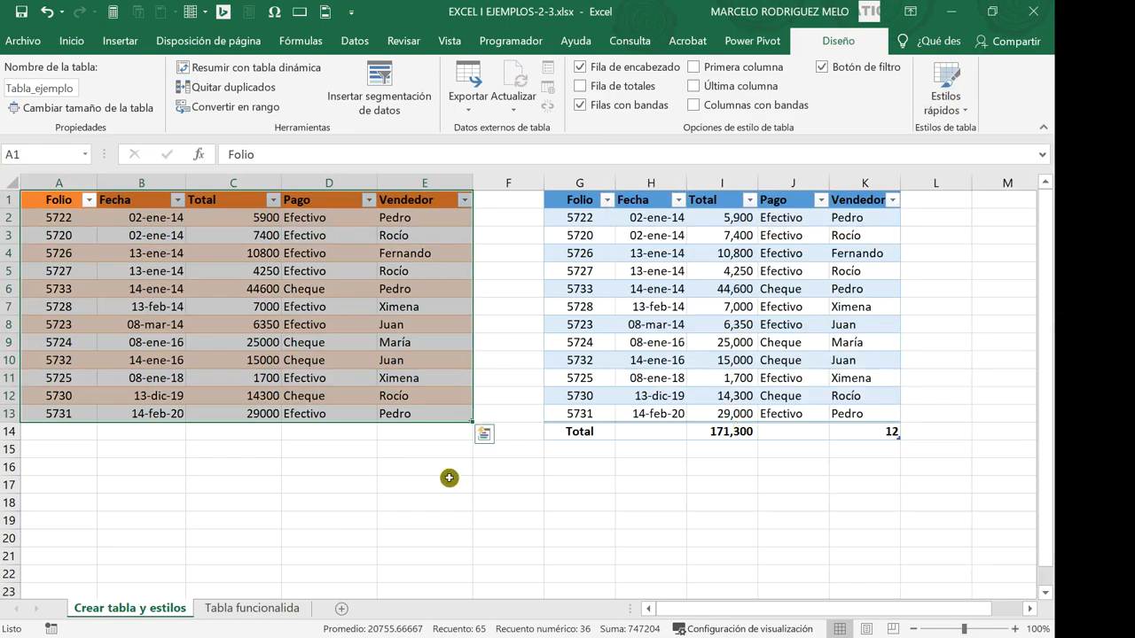
click(941, 104)
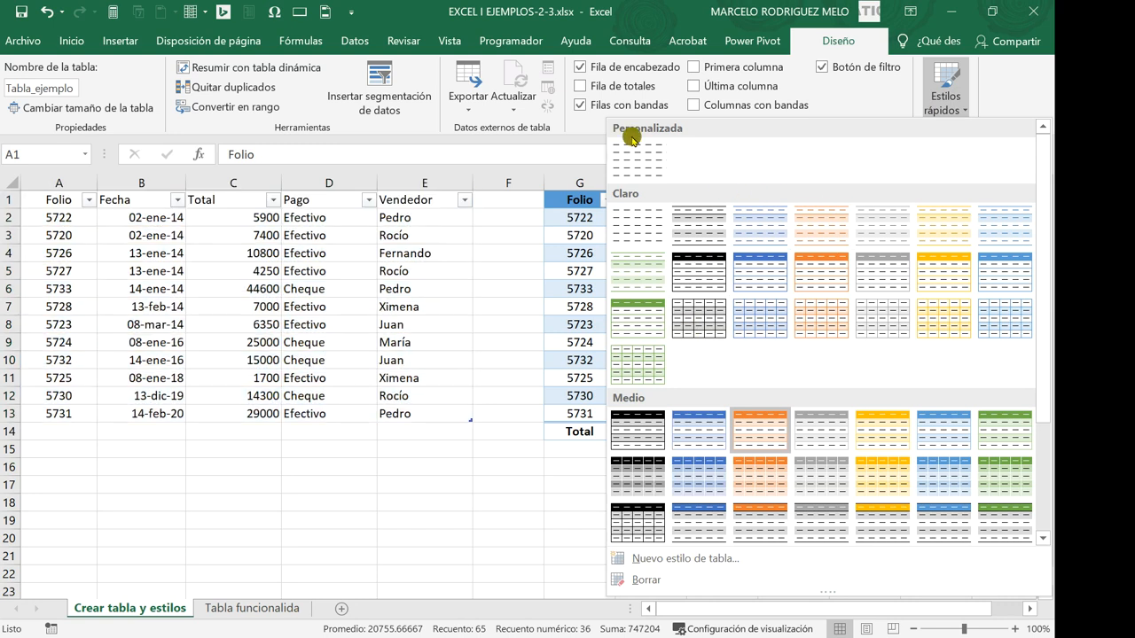
click(789, 319)
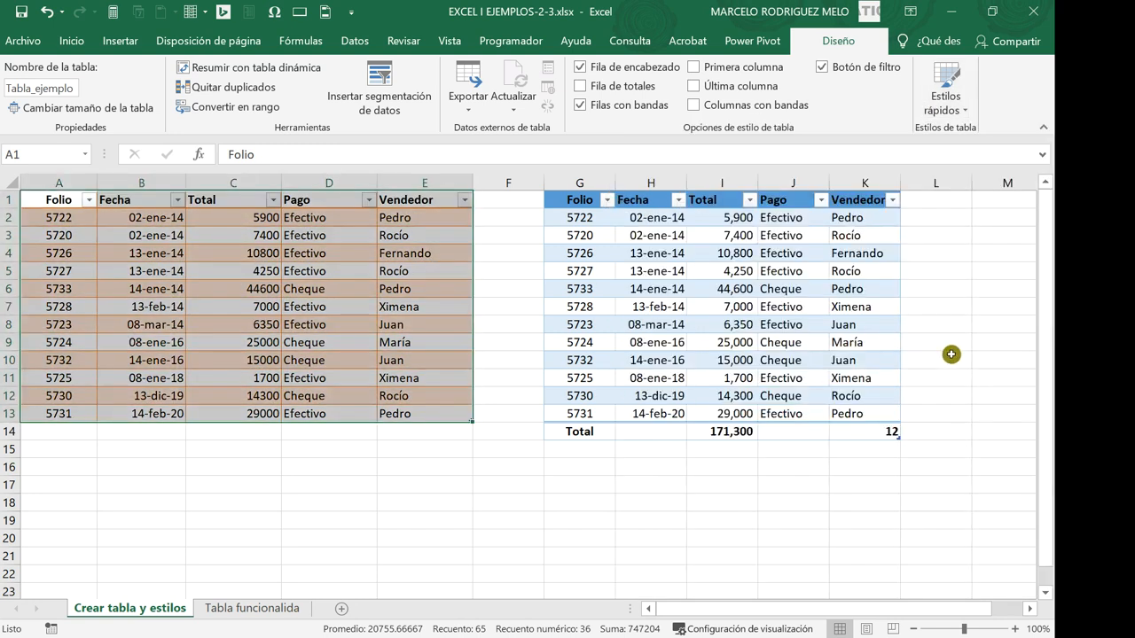
Apply the green Light table style with gridlines to the A1:E13 table and deselect it.
click(945, 93)
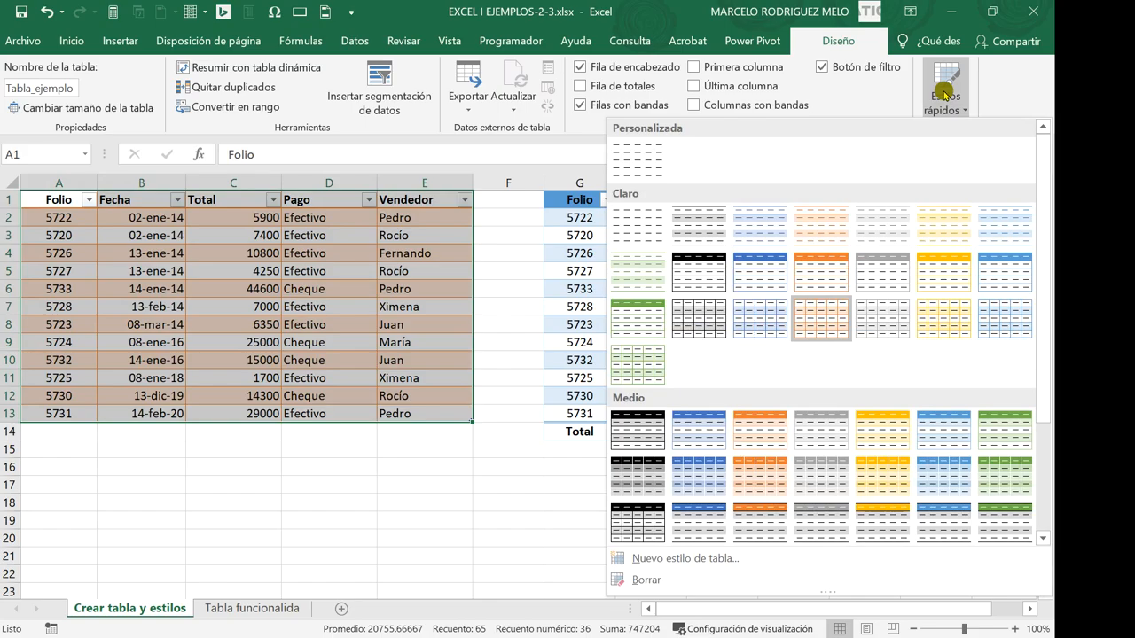
click(635, 365)
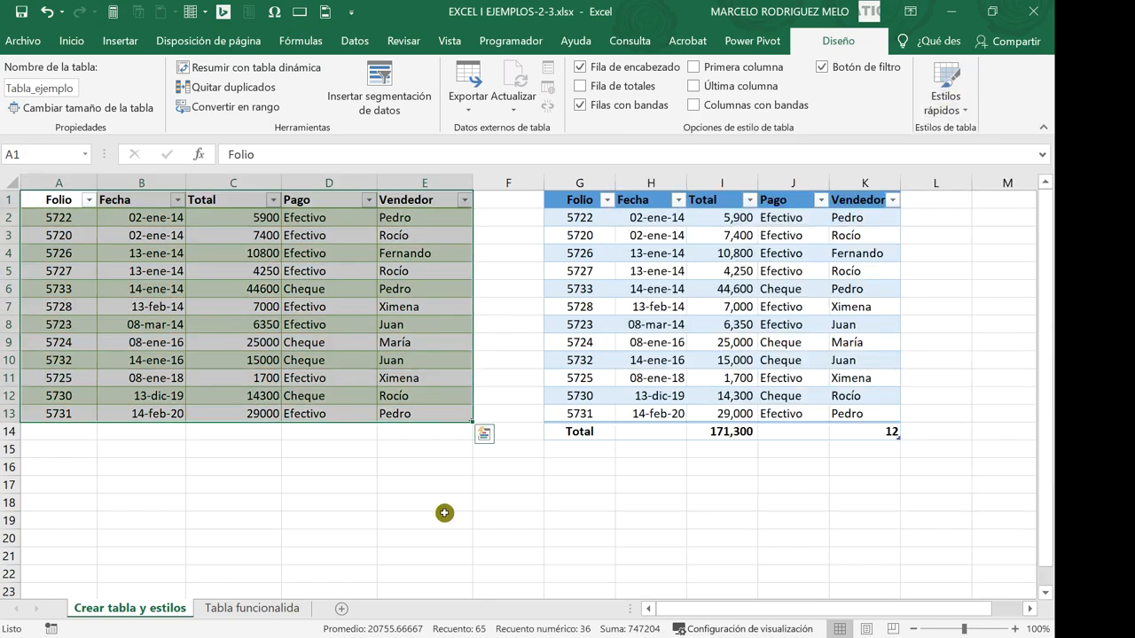
click(328, 573)
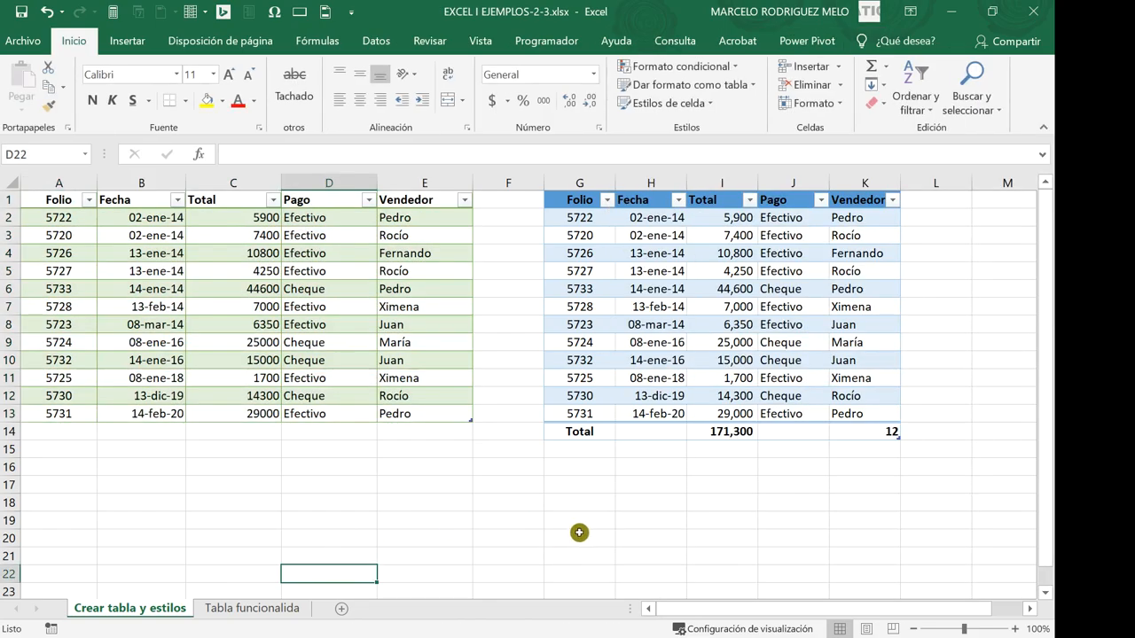